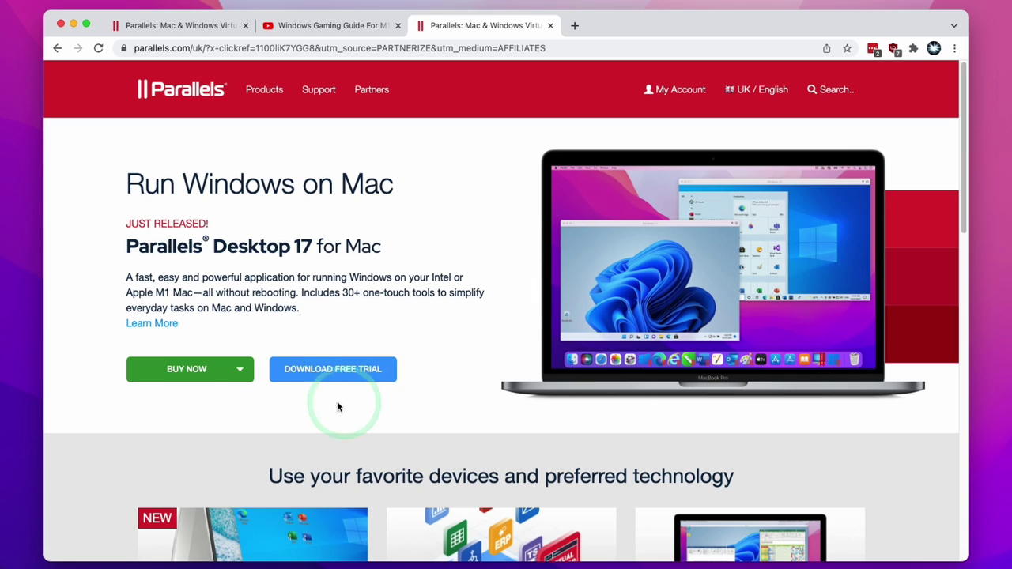
- Start a purchase of a new Parallels Desktop Pro Edition full license and proceed to the cart
click(237, 370)
click(197, 399)
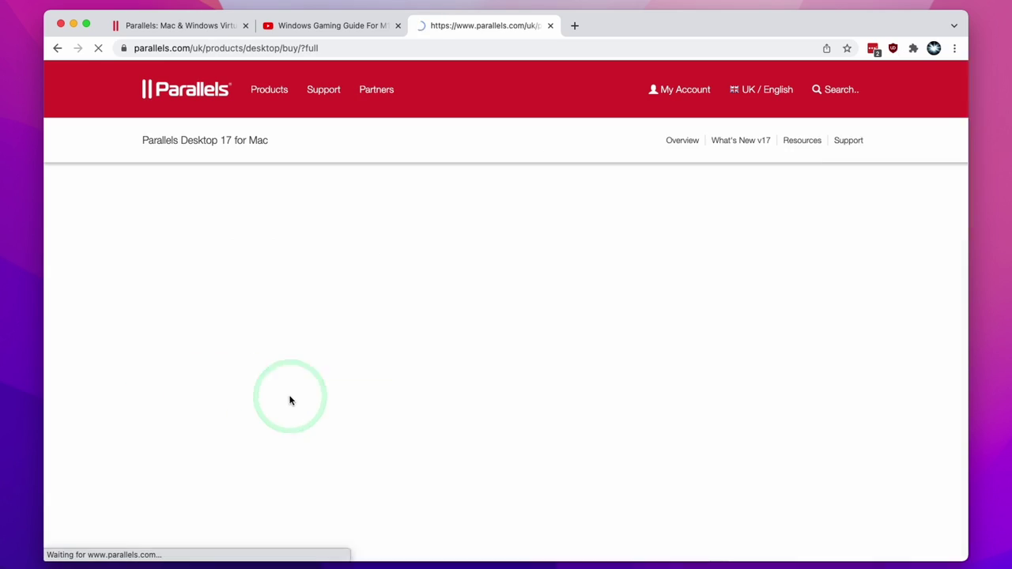
scroll(435, 340, down, 2)
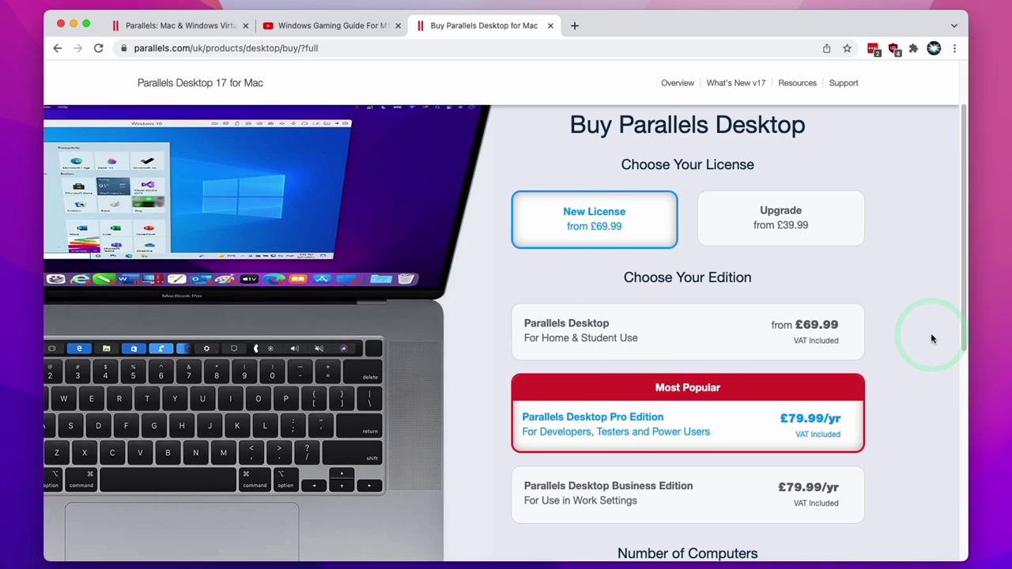
scroll(949, 317, down, 3)
click(678, 449)
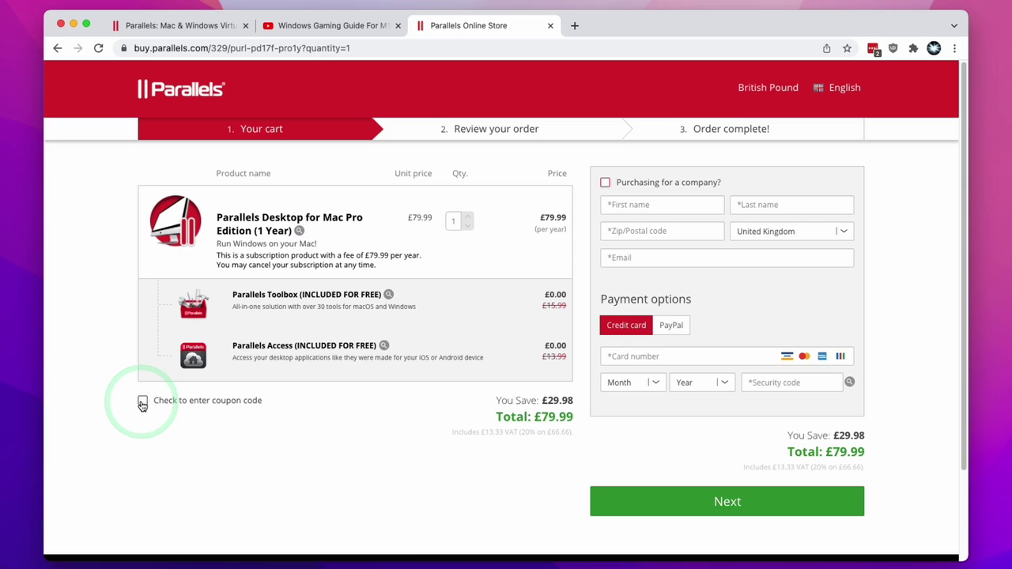
- Apply the coupon code APPLEWIKI10 to the Parallels cart, and close the store page without ordering
click(143, 403)
click(182, 425)
text(APPLEWIKI10)
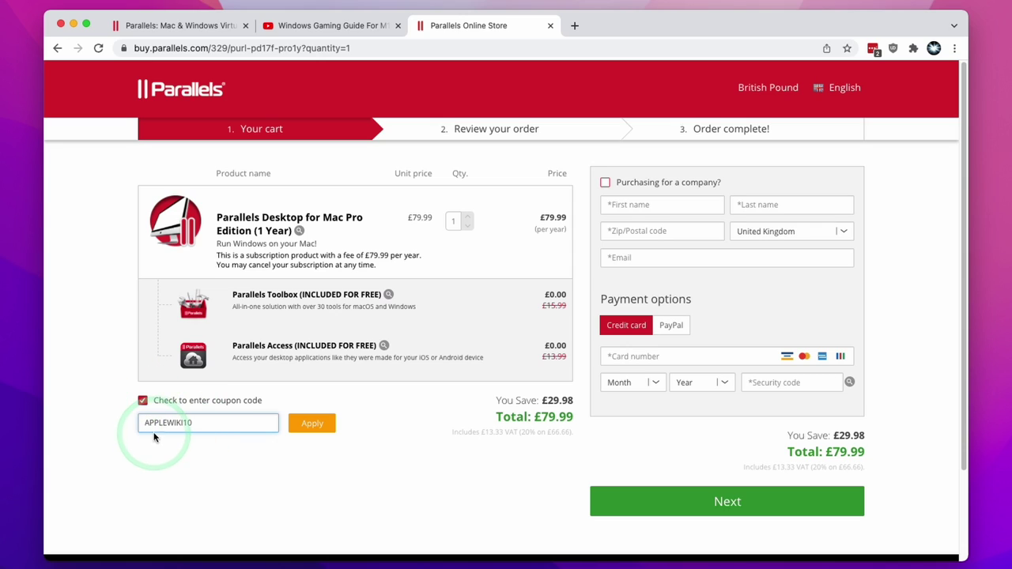
click(311, 423)
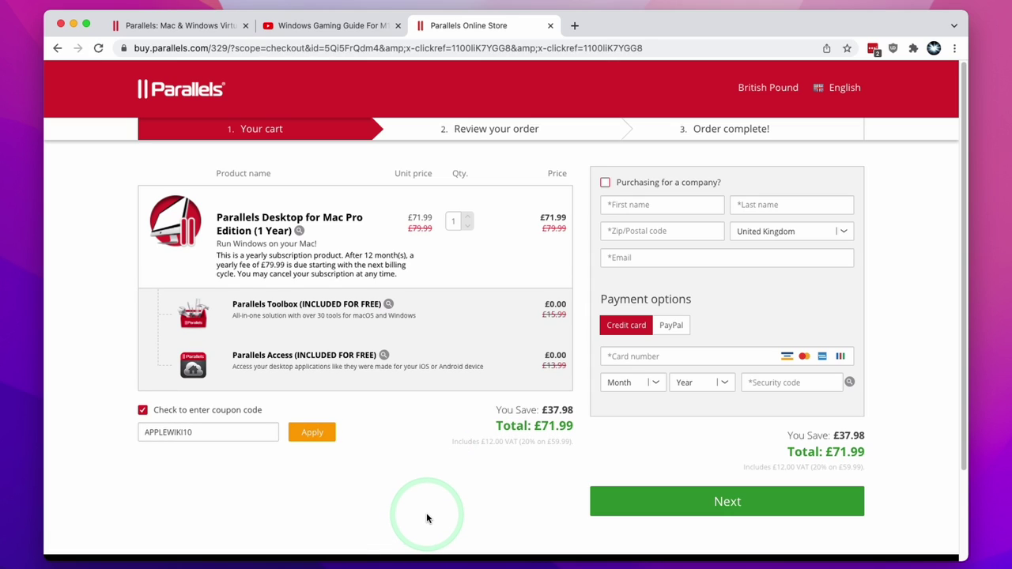
key(super+w)
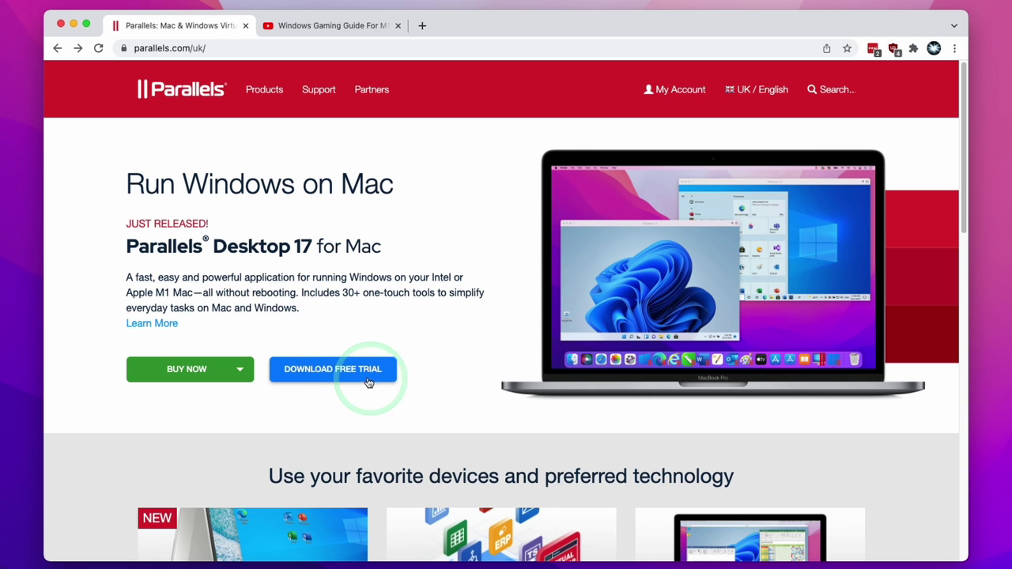
- Download the free trial of Parallels Desktop 17 for Mac and accept the redirect to the Trial Center
click(369, 382)
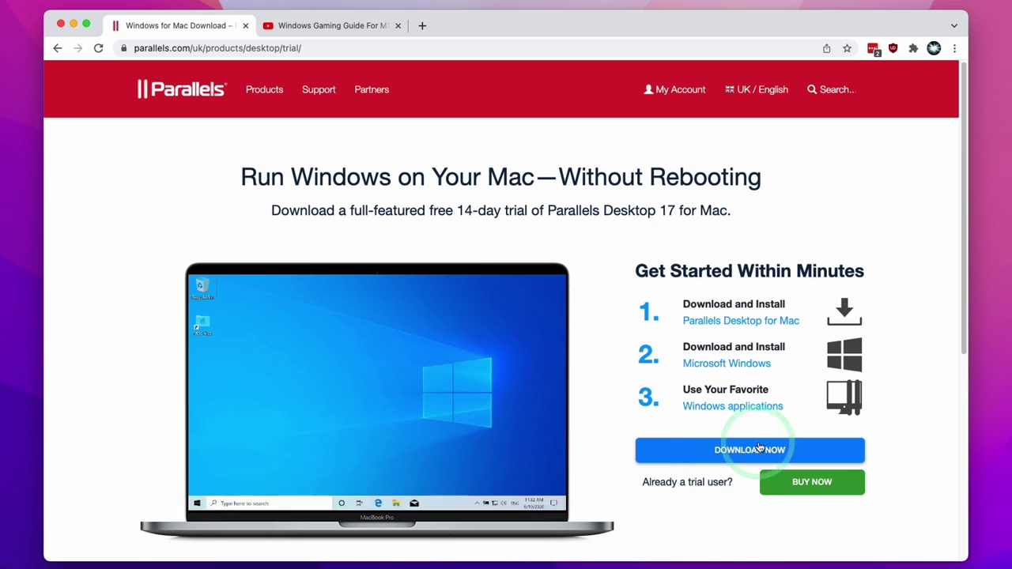
click(759, 448)
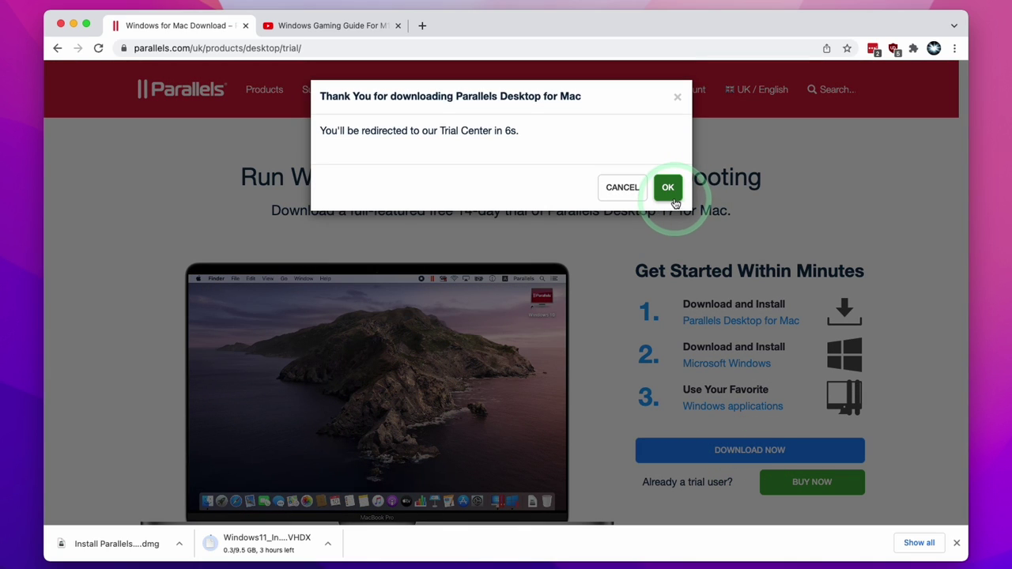
click(672, 198)
- Open the Install Parallels Desktop.dmg disk image from the Downloads folder
click(119, 544)
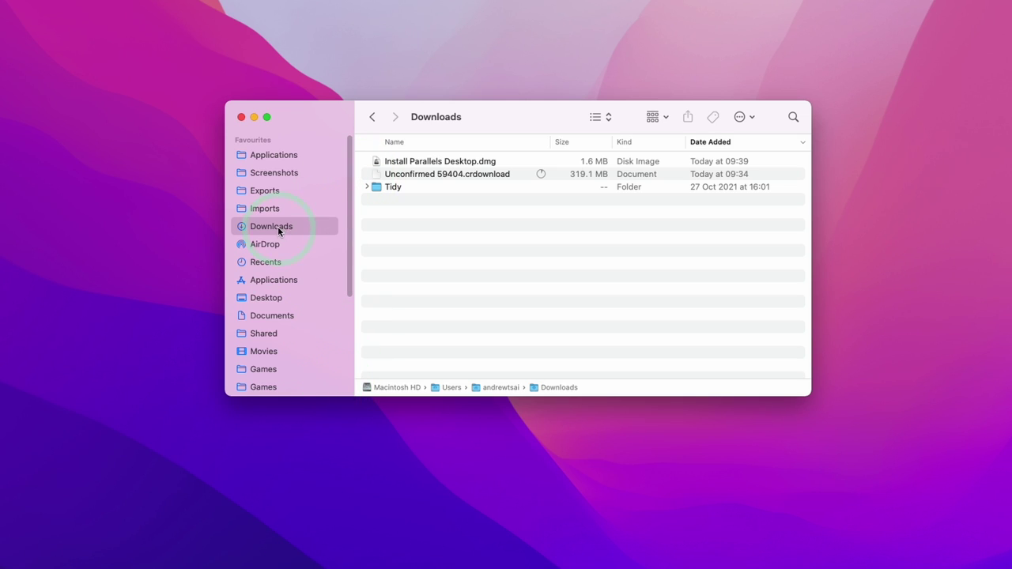
click(440, 242)
click(431, 174)
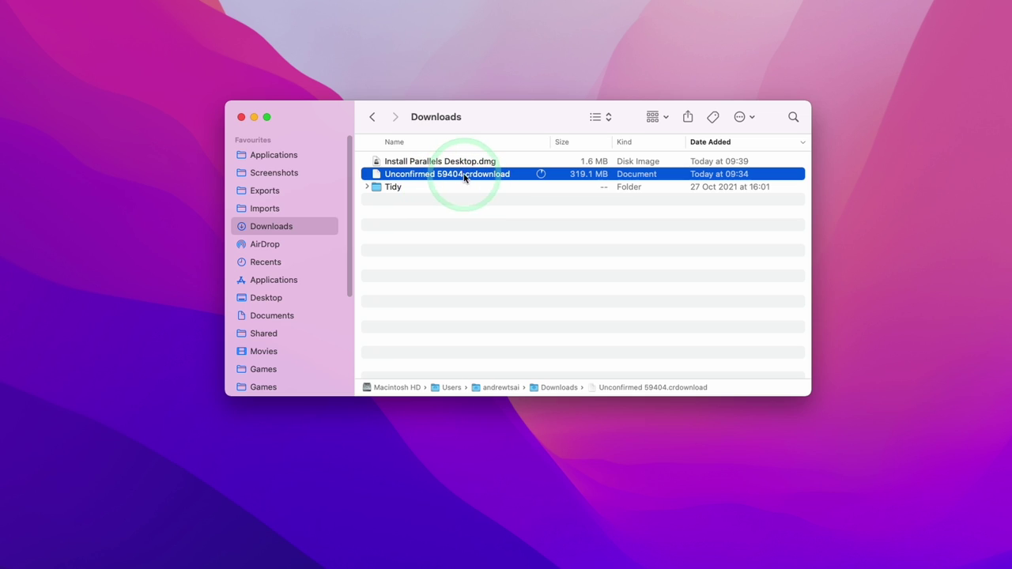
click(427, 163)
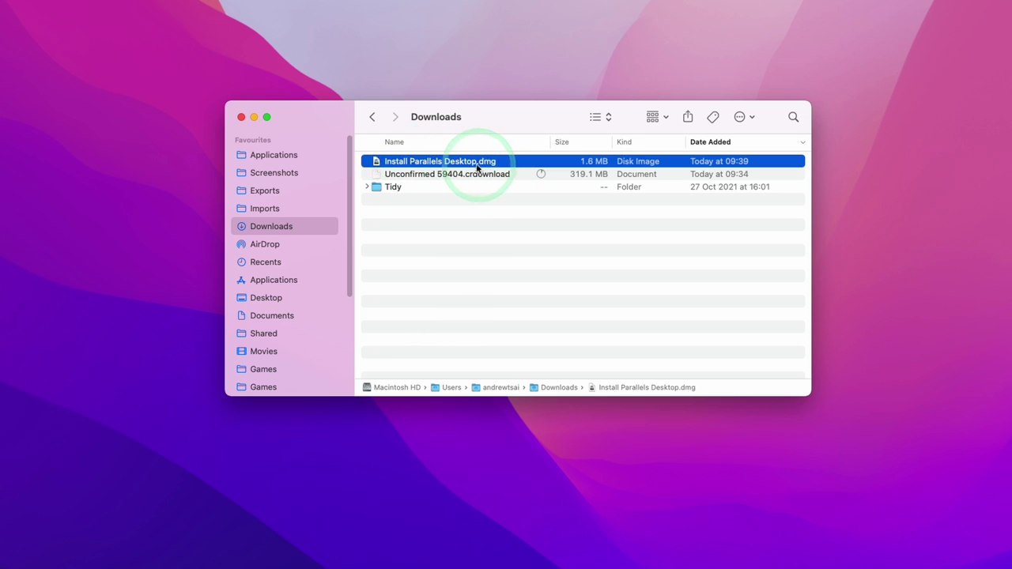
click(392, 151)
double_click(459, 161)
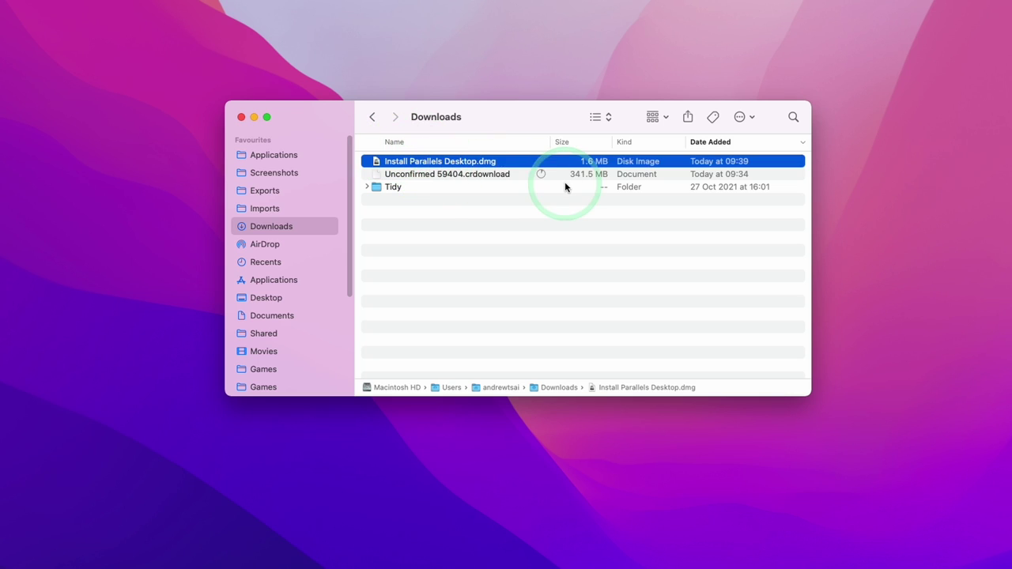
- Launch the Install Parallels Desktop app from the disk image and approve opening it
click(596, 338)
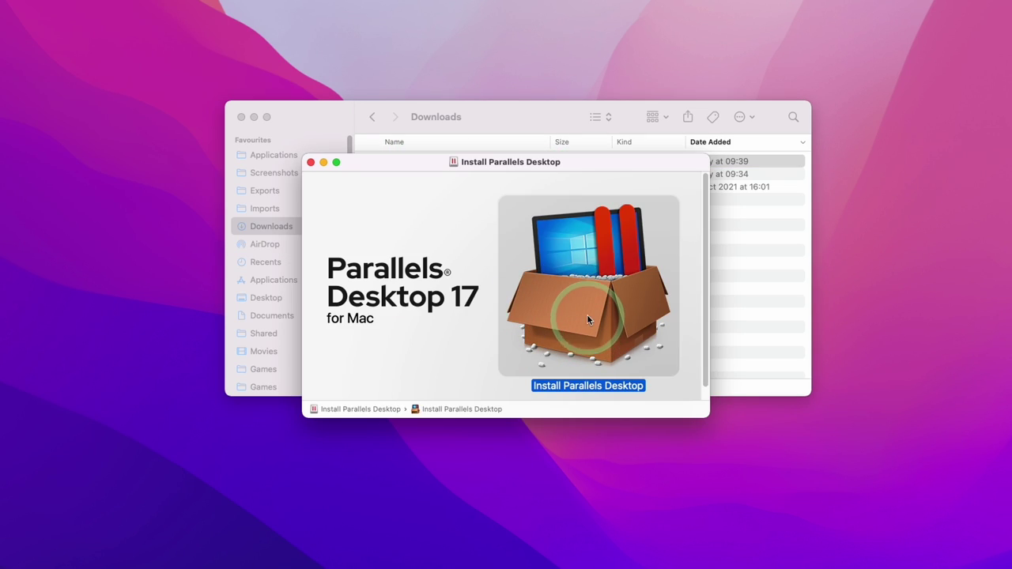
double_click(593, 315)
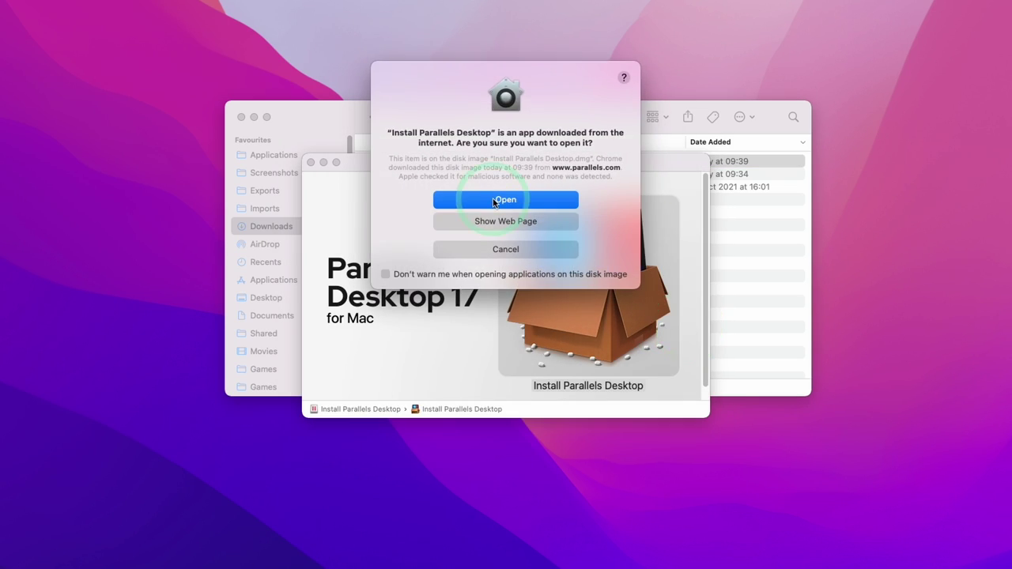
click(498, 203)
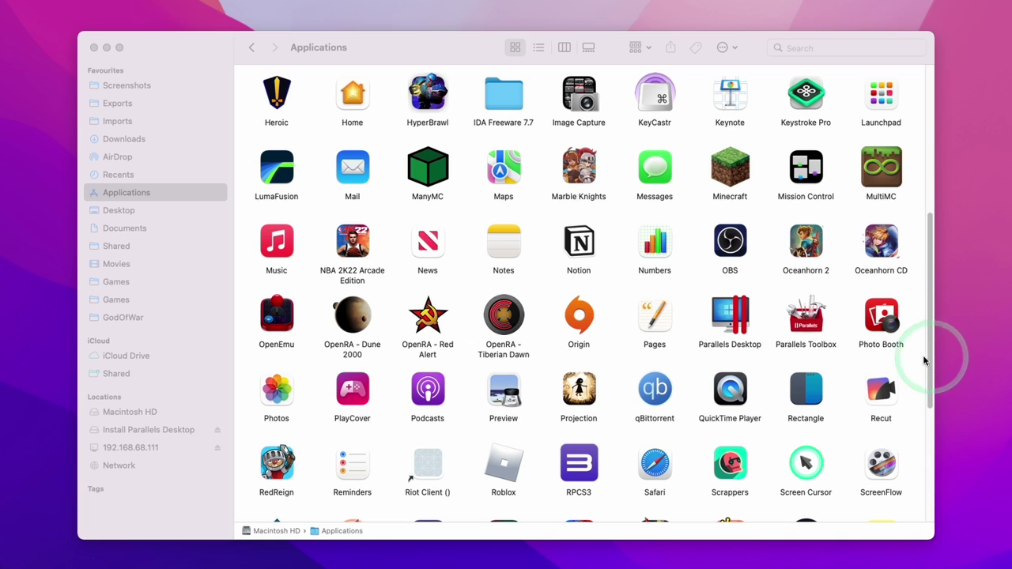
- Launch Parallels Desktop from Applications, close the Finder window and continue past the notice about Macs with M1 chip
double_click(744, 328)
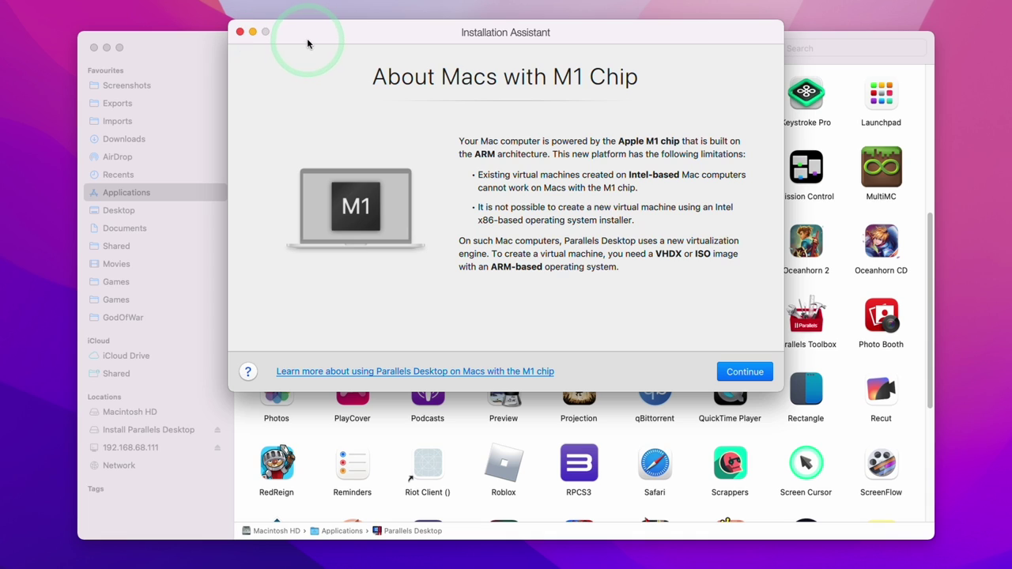
click(94, 48)
click(733, 372)
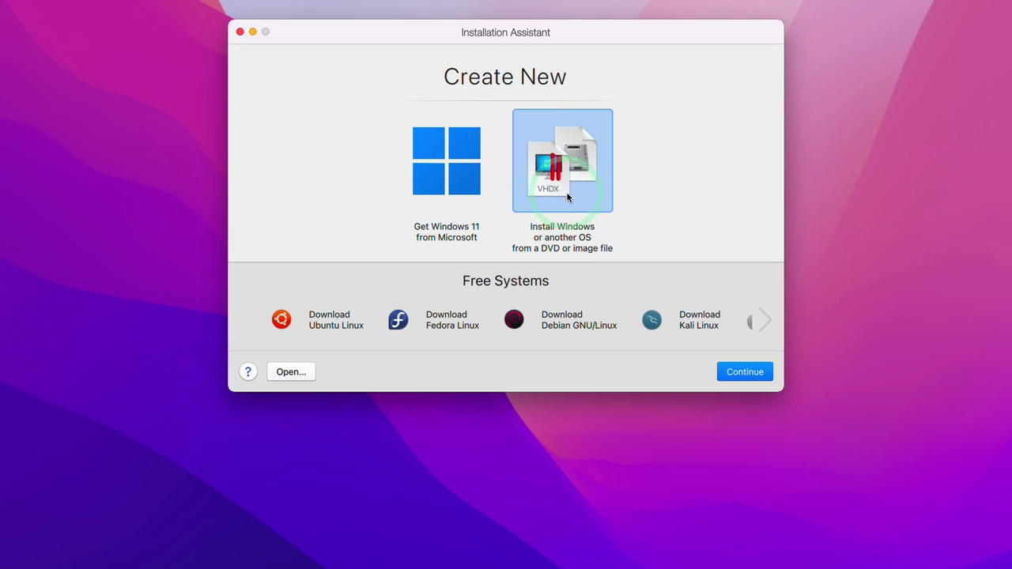
- Choose installing Windows from an image and manually select Windows11_InsiderPreview_Client_ARM64_en-us_22533.VHDX in Downloads as the source
click(743, 374)
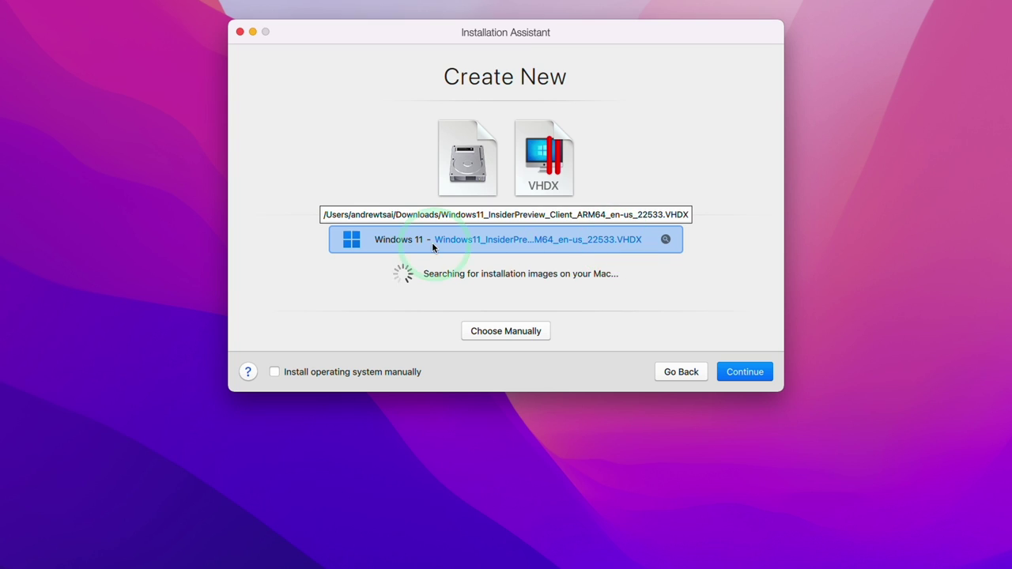
click(500, 333)
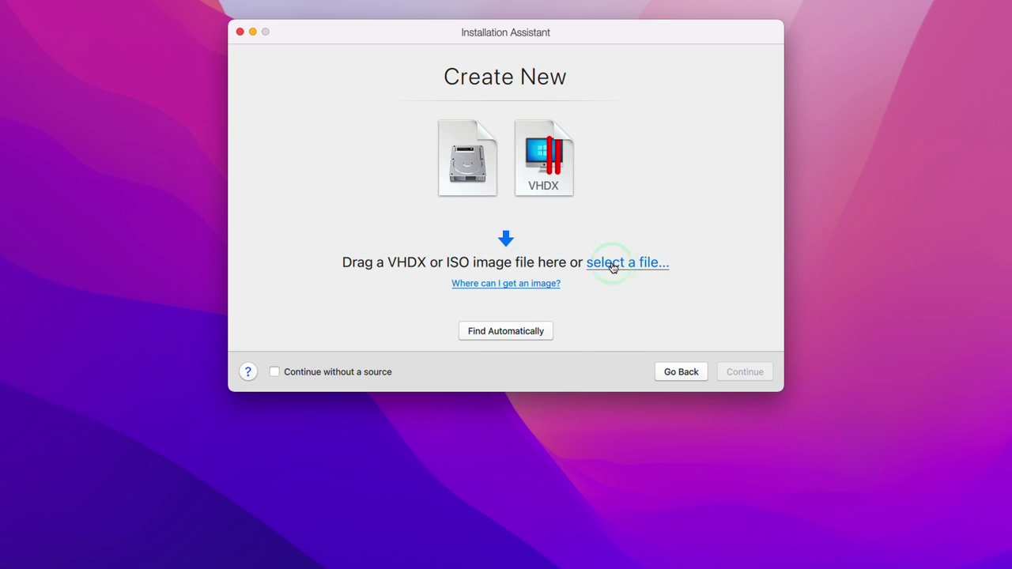
click(613, 268)
click(288, 129)
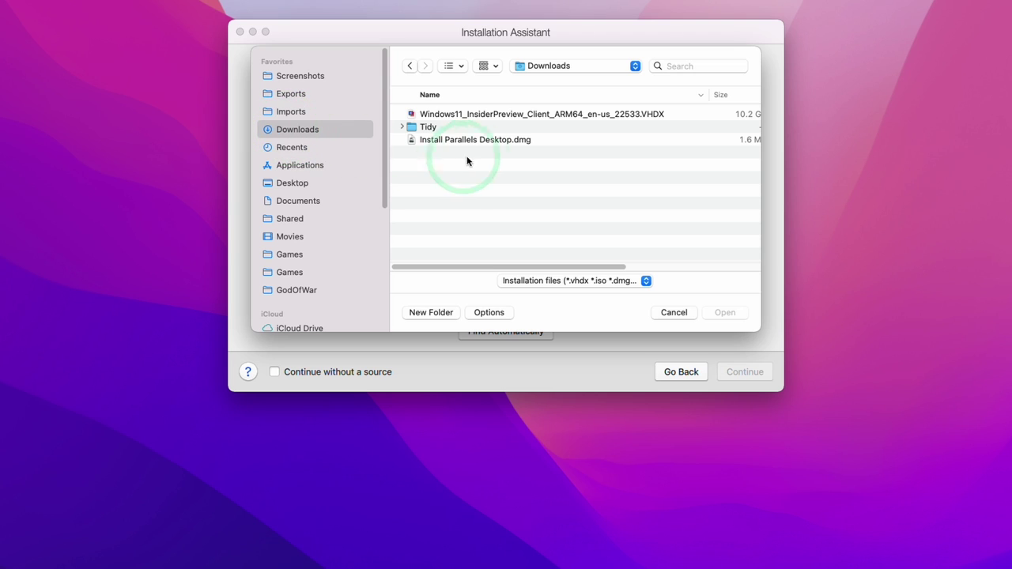
click(446, 117)
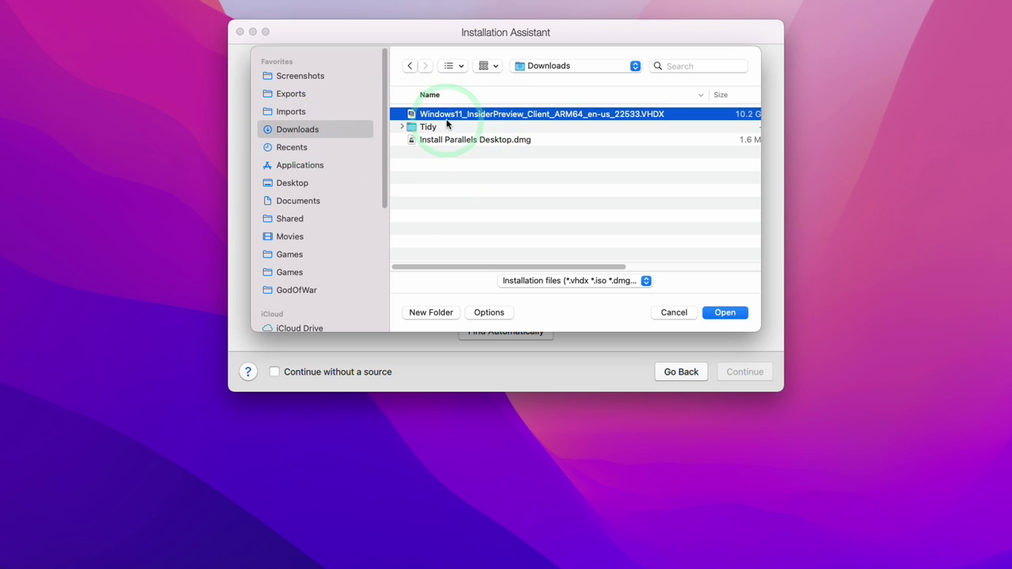
click(725, 312)
click(747, 374)
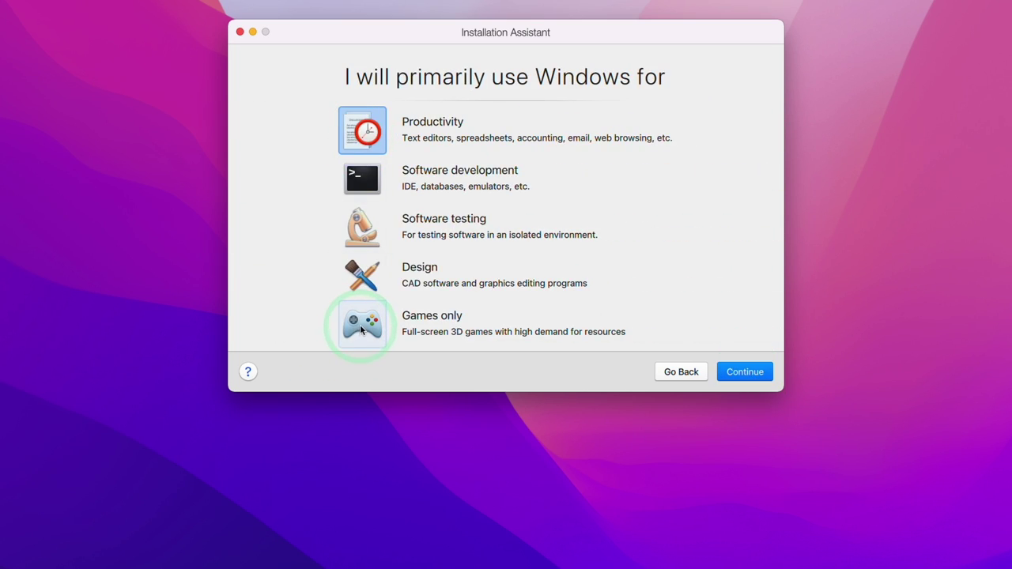
- Set the primary use to Games only and create the virtual machine with the name Windows 11
click(346, 321)
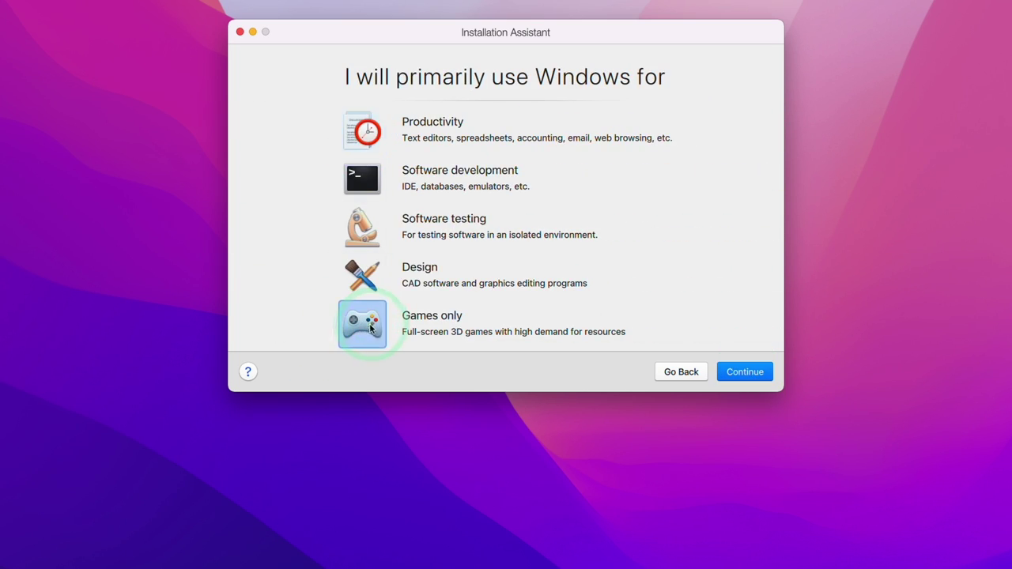
click(740, 377)
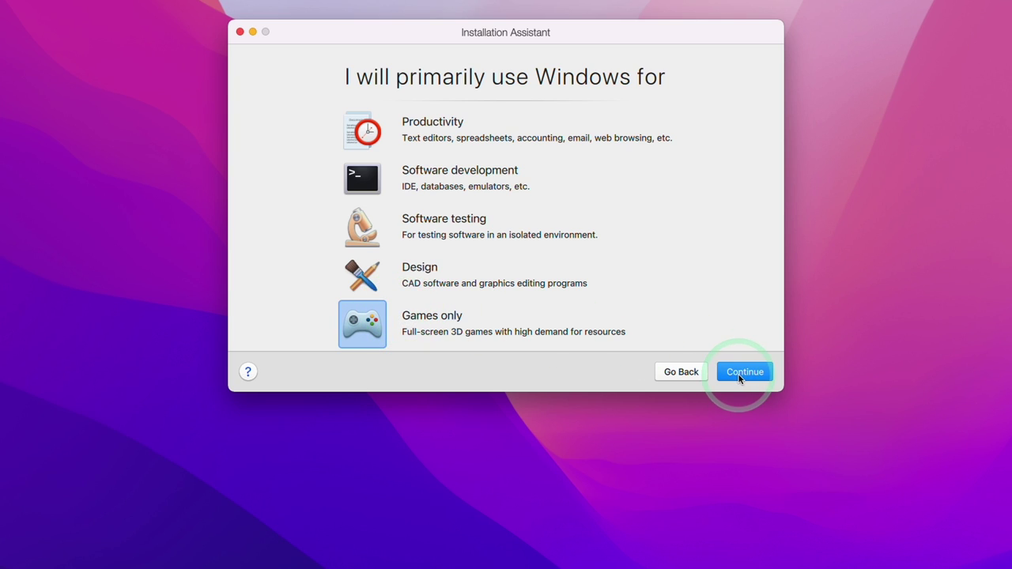
click(435, 170)
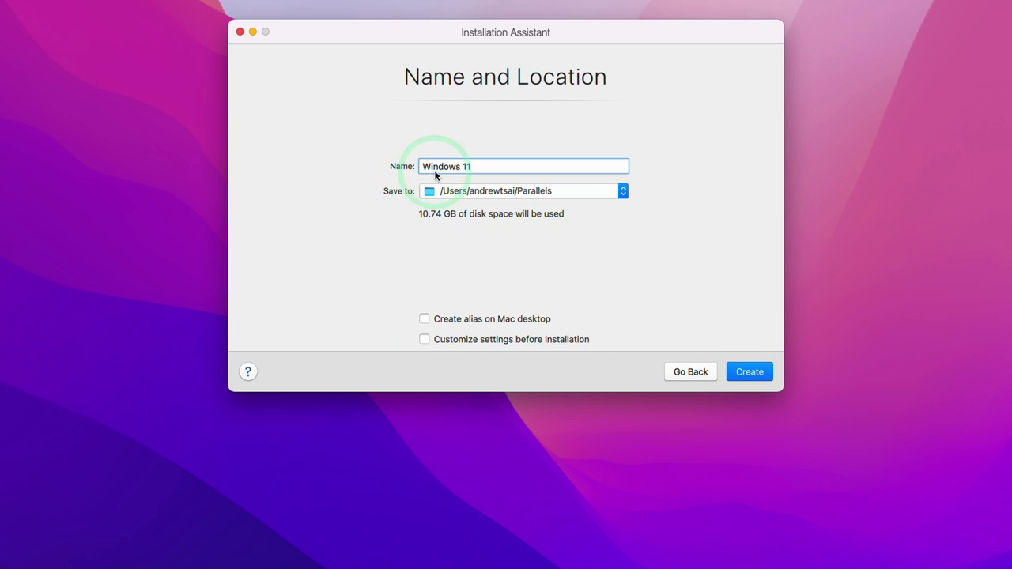
click(495, 169)
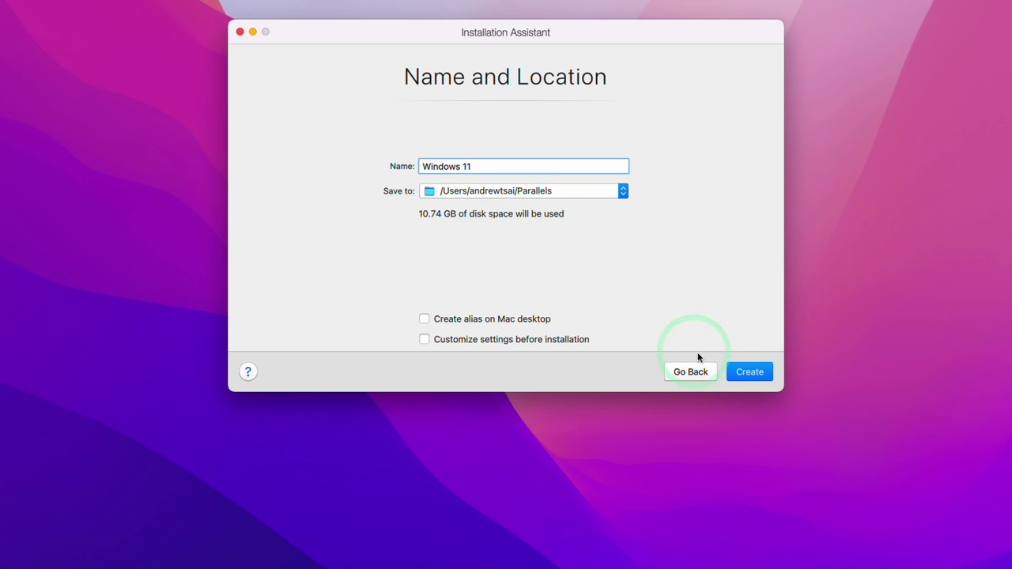
click(756, 375)
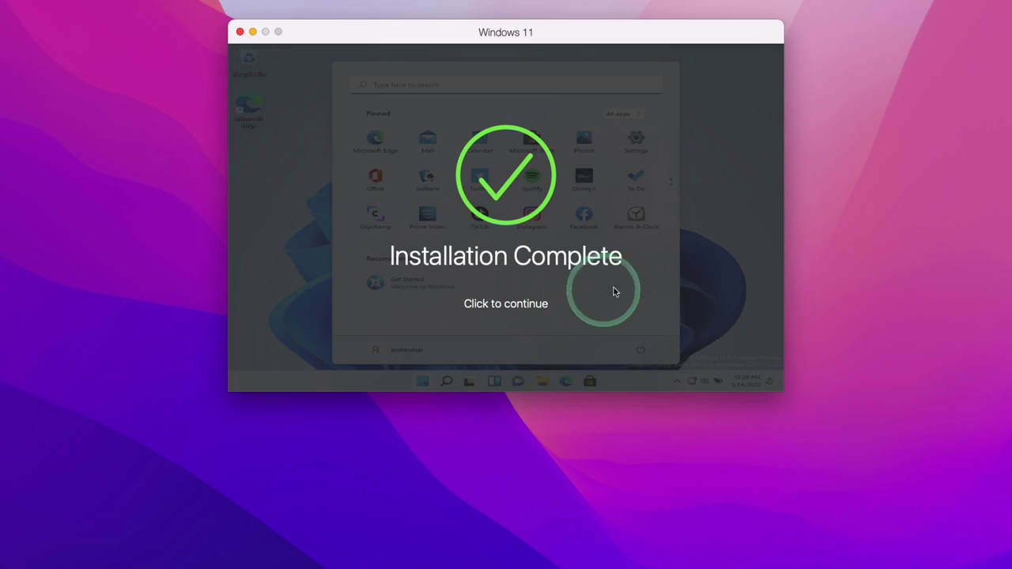
- Dismiss the installation-complete screen and clear the Parallels welcome page and Windows Update settings off the Windows desktop
click(485, 309)
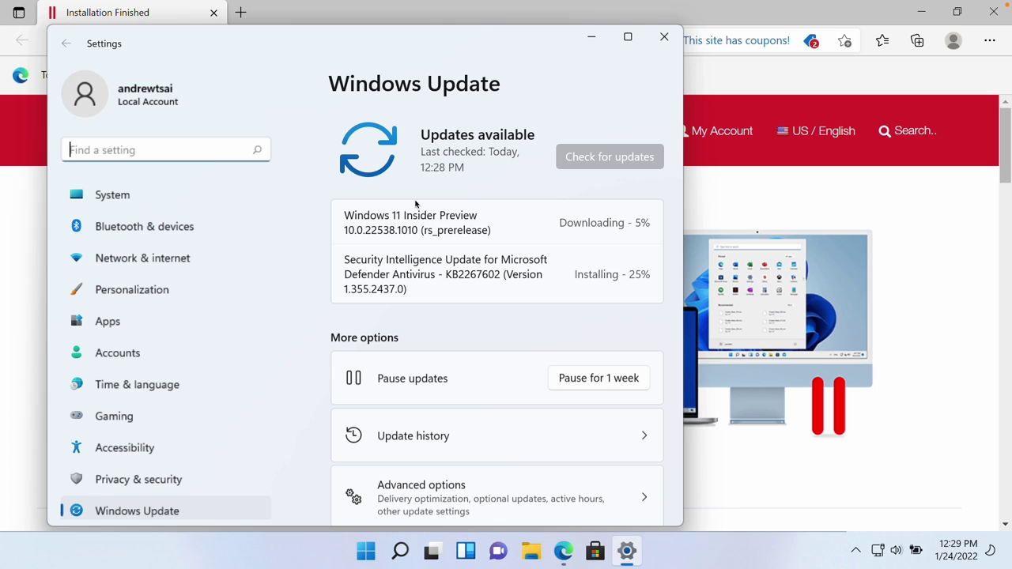
click(590, 40)
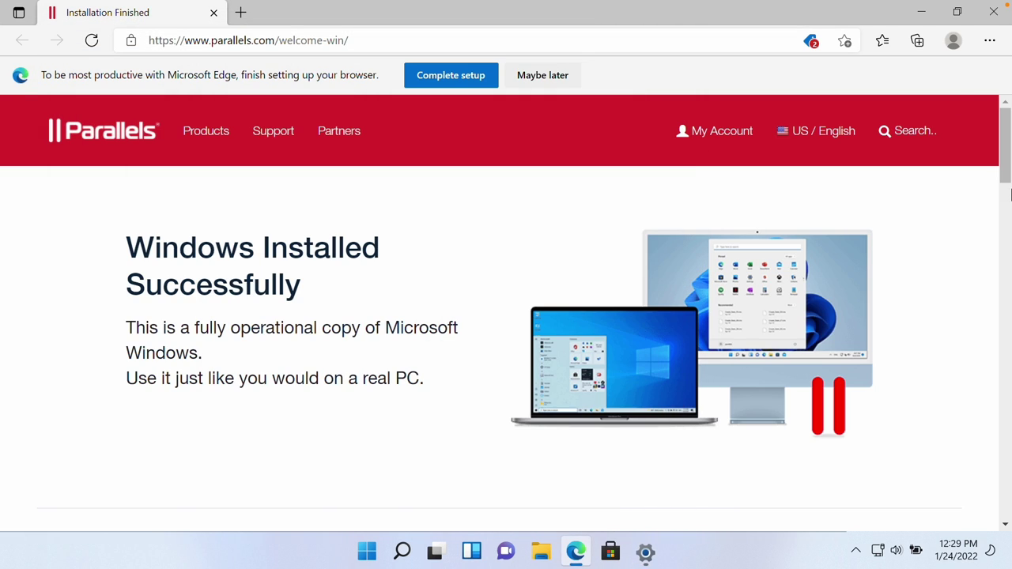
click(1009, 7)
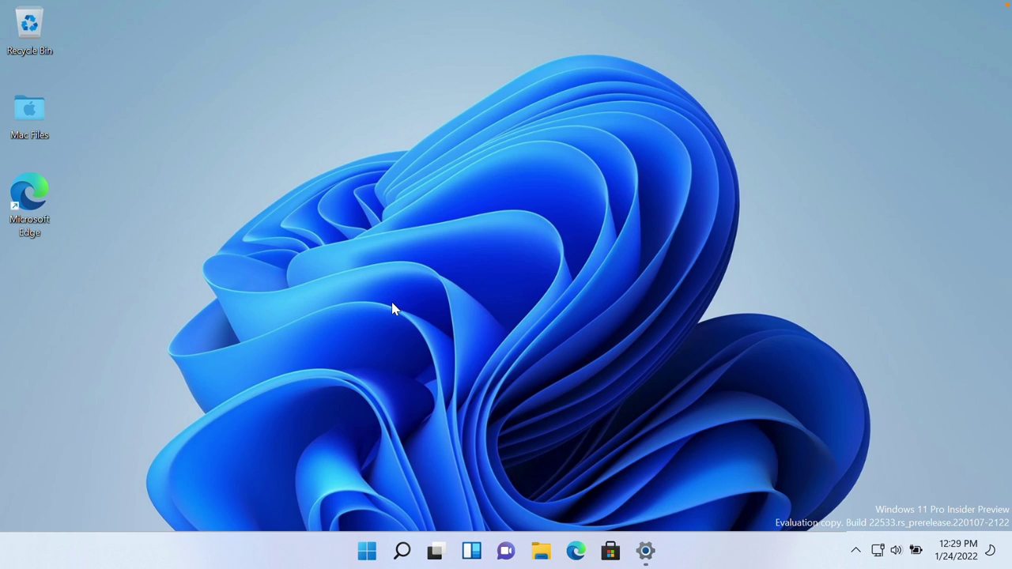
click(645, 552)
click(591, 36)
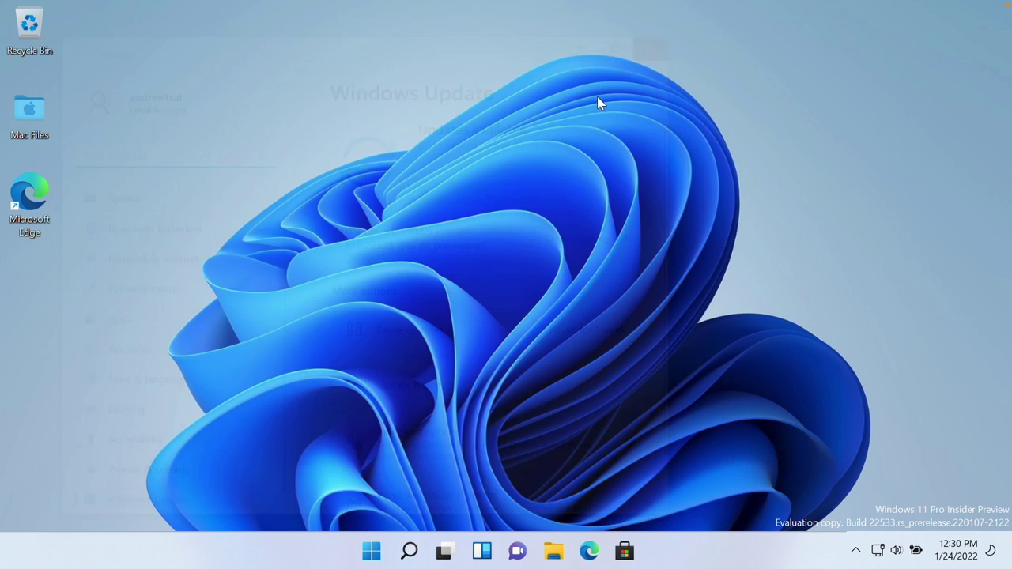
- Set the Windows display scale to 100% in the desktop's display settings
right_click(529, 239)
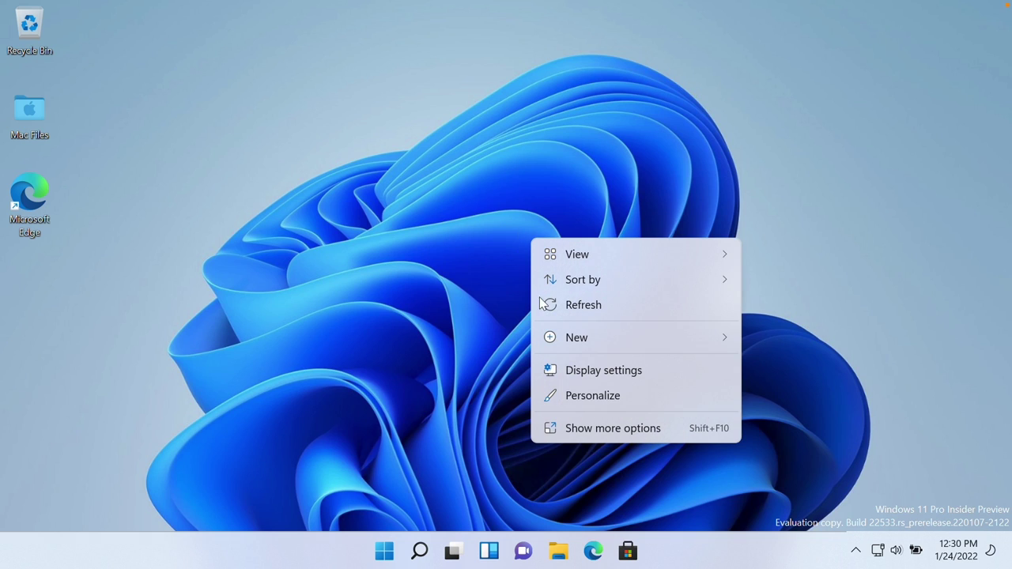
click(598, 378)
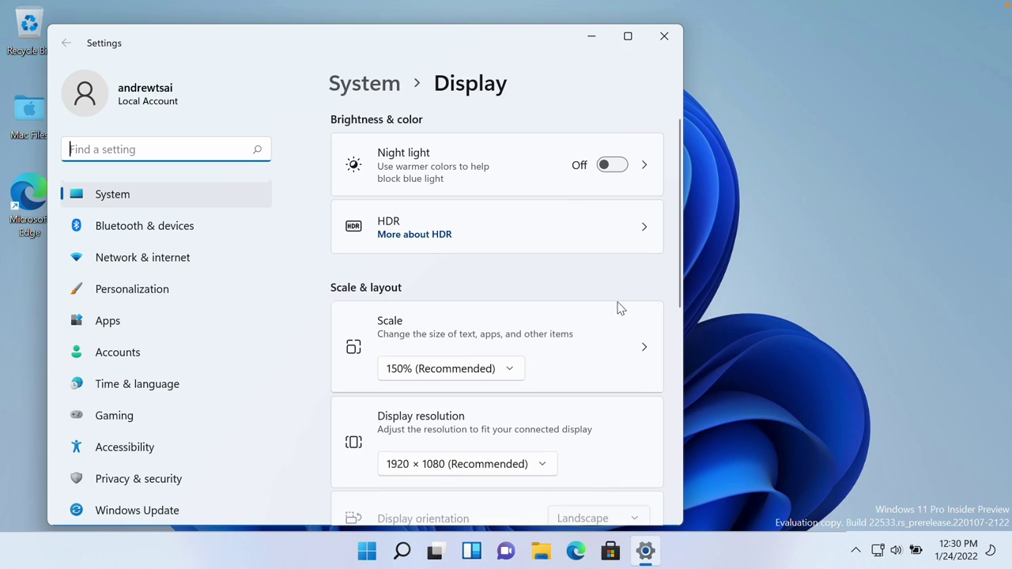
click(462, 371)
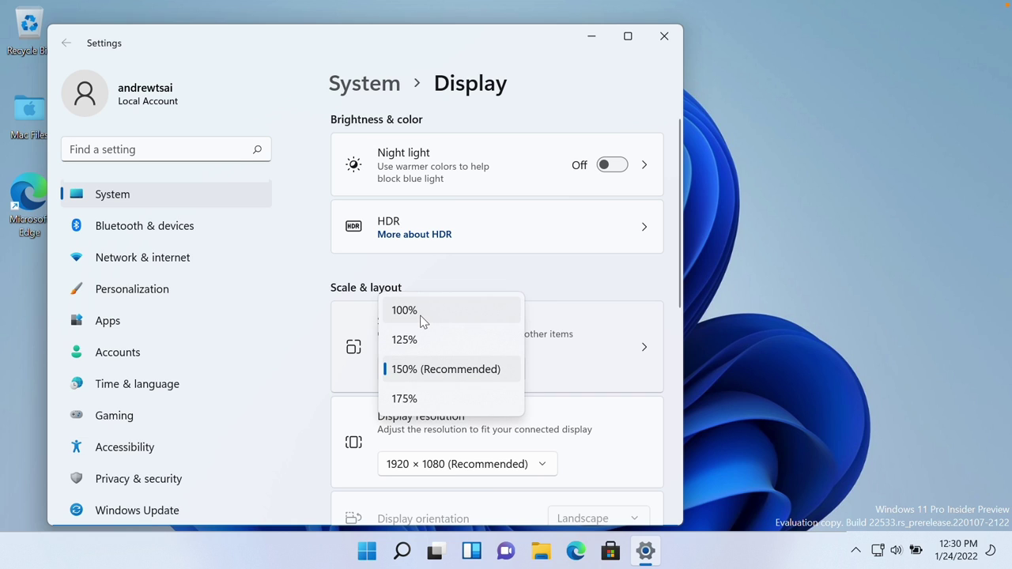
click(422, 321)
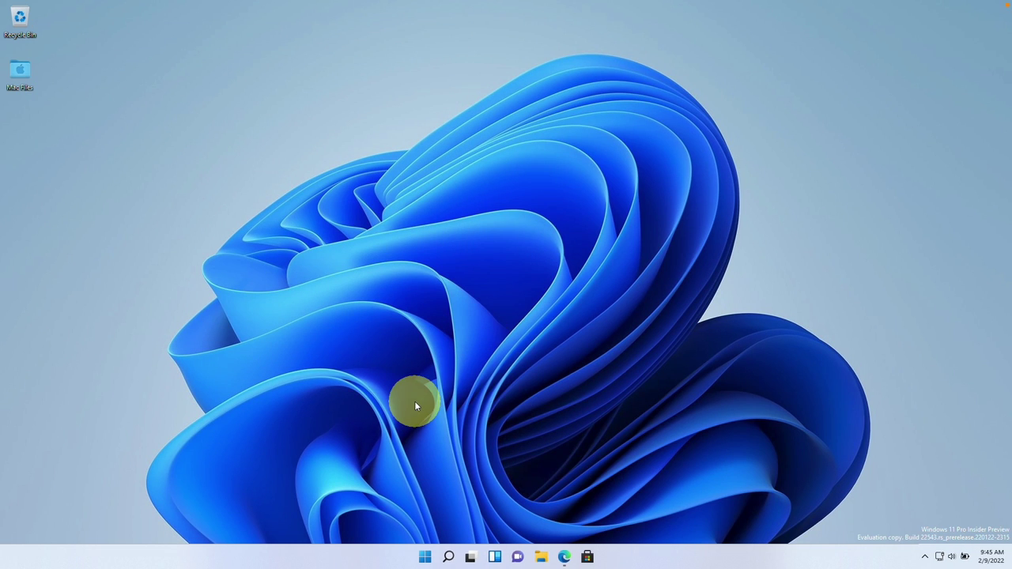
- Download the Epic Games Launcher installer from the Epic Games Store website in Microsoft Edge, accepting all cookies
click(573, 558)
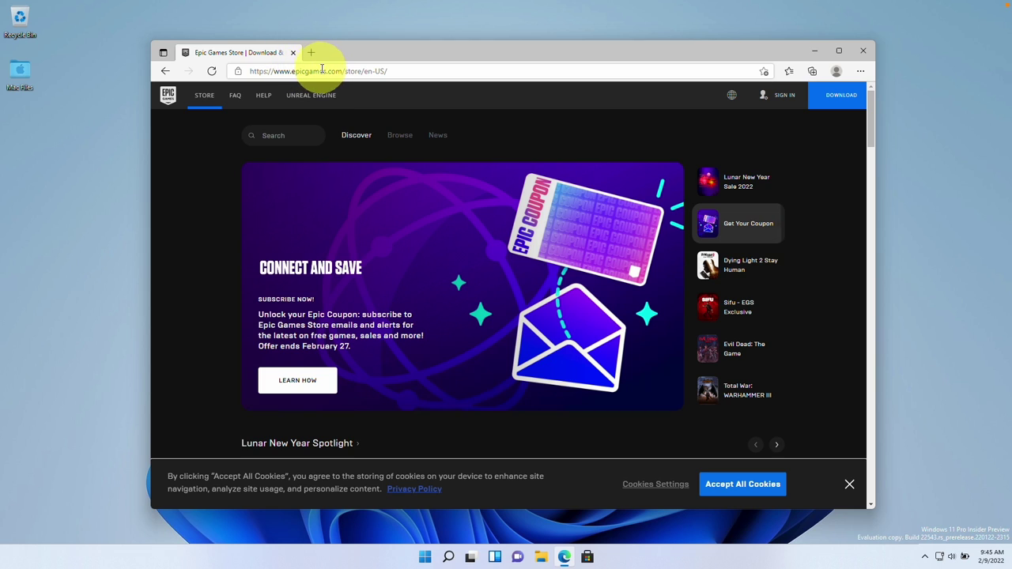
click(743, 484)
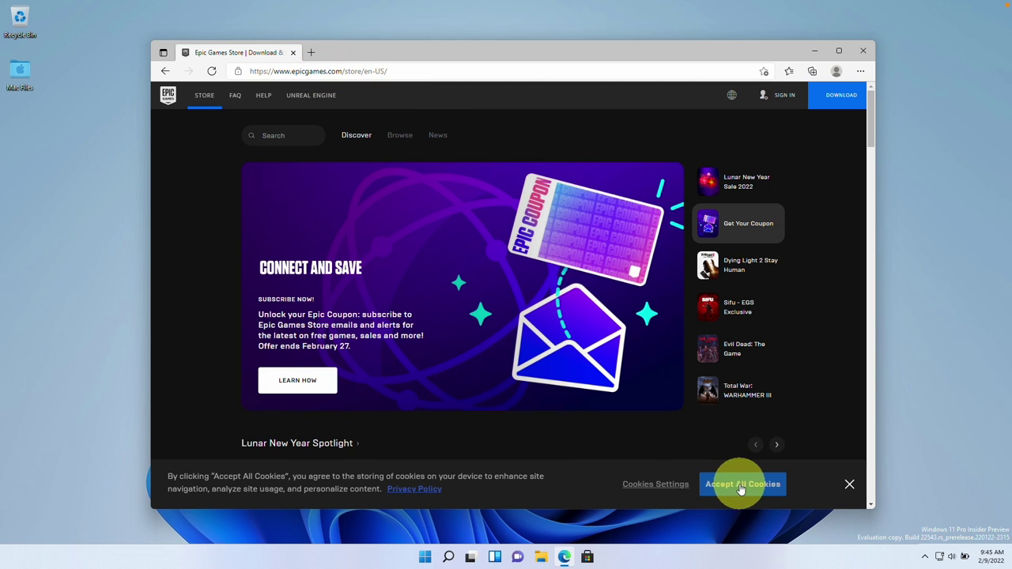
click(298, 73)
click(292, 72)
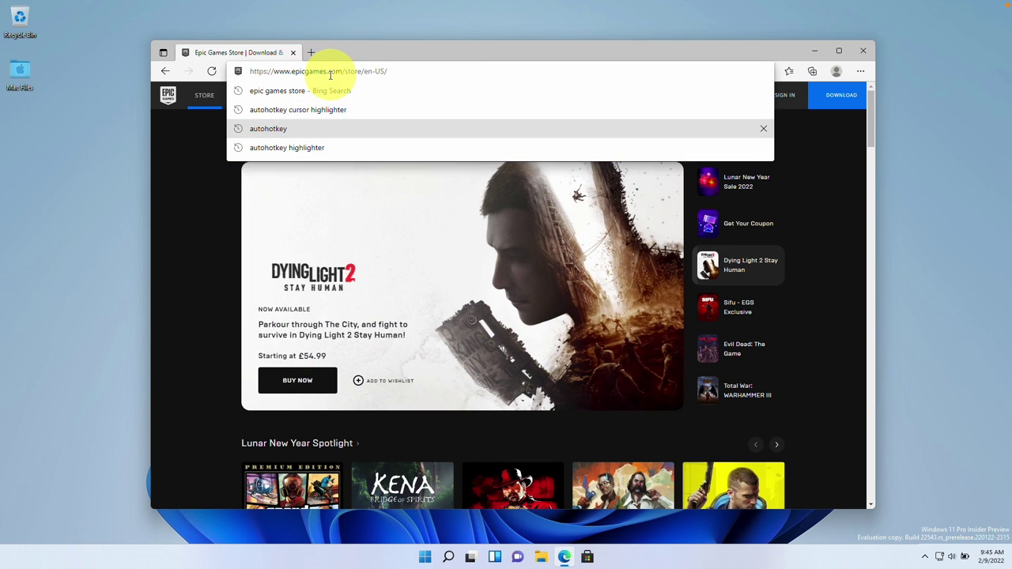
click(192, 197)
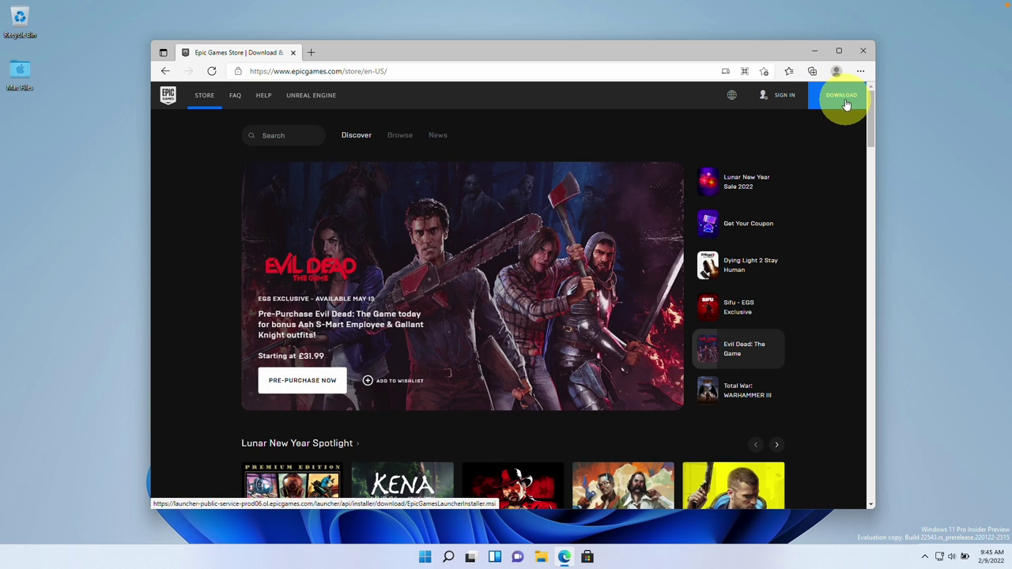
click(846, 104)
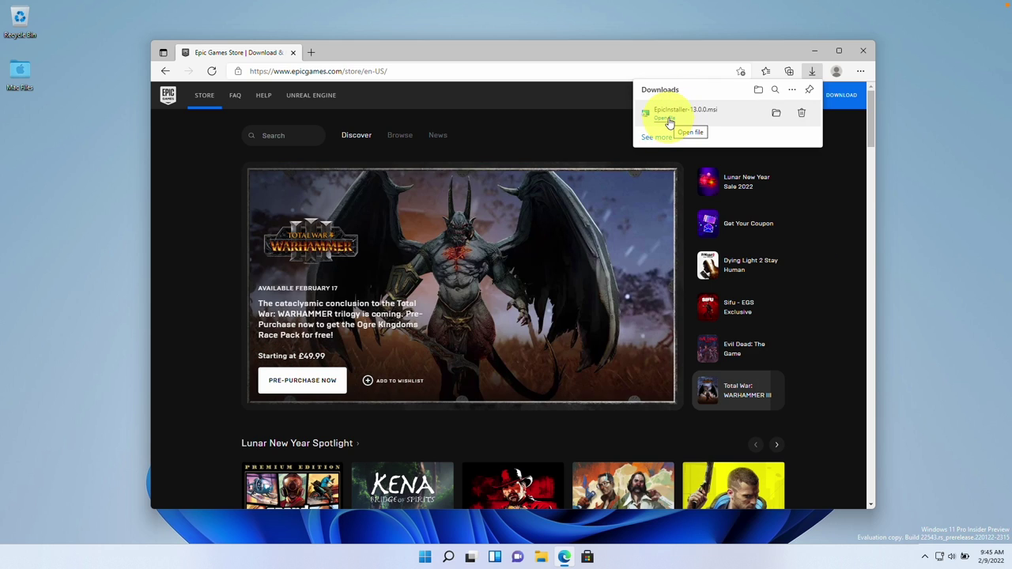
- Run the downloaded Epic Games Launcher installer with the default destination folder and allow the launcher, Epic Online Services and Launcher Prerequisites to make changes
click(666, 120)
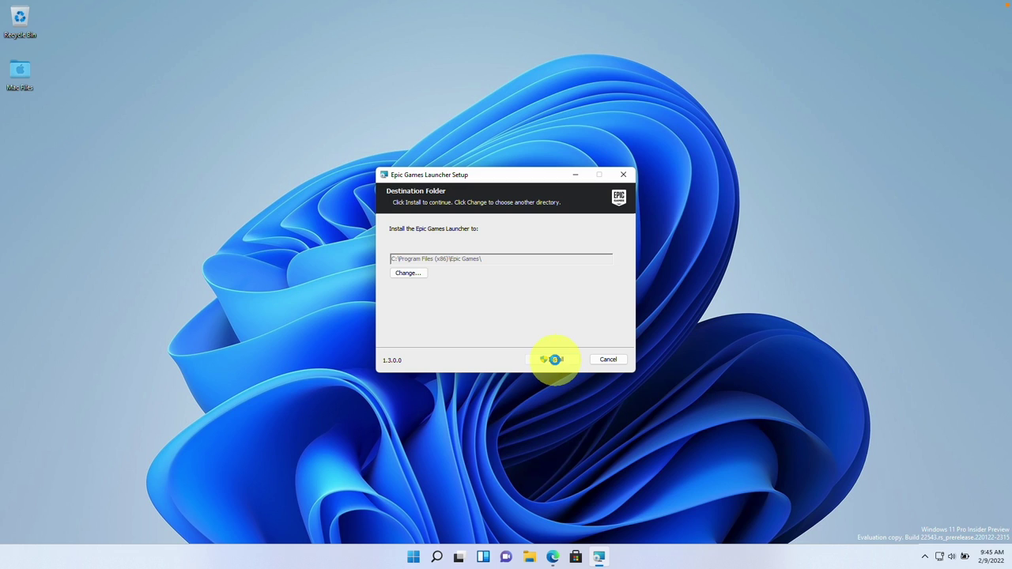
key(Return)
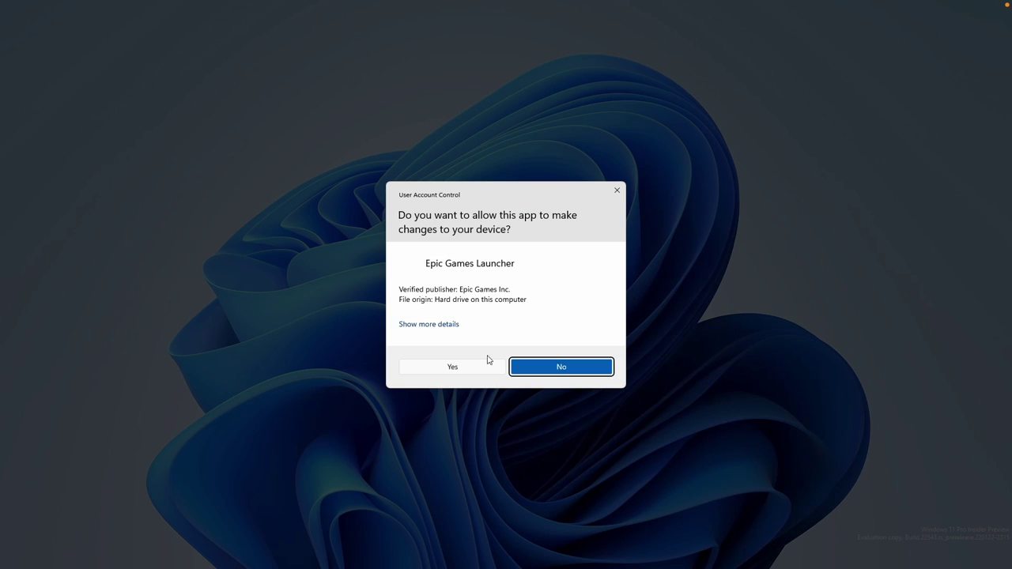
click(454, 369)
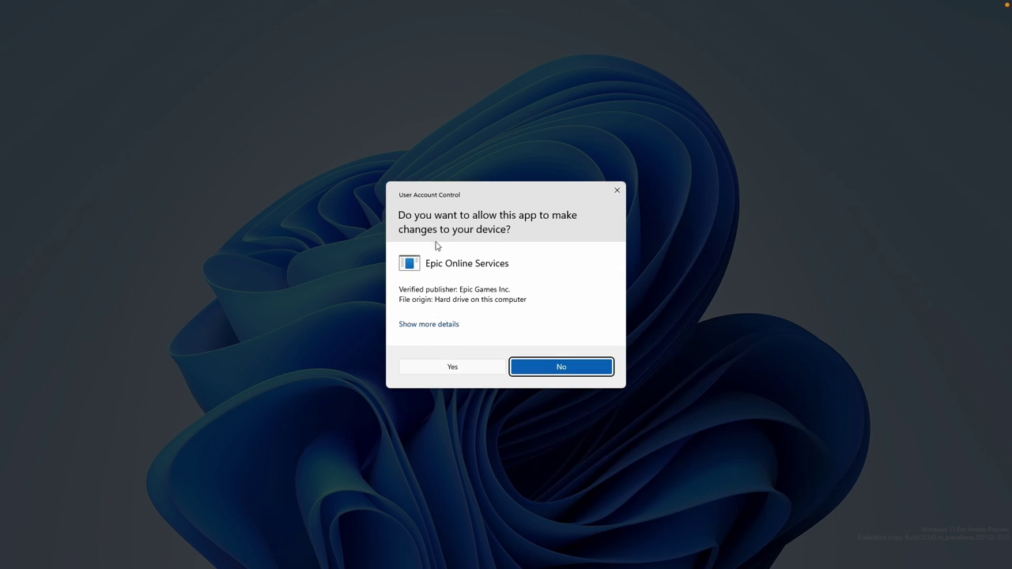
click(438, 371)
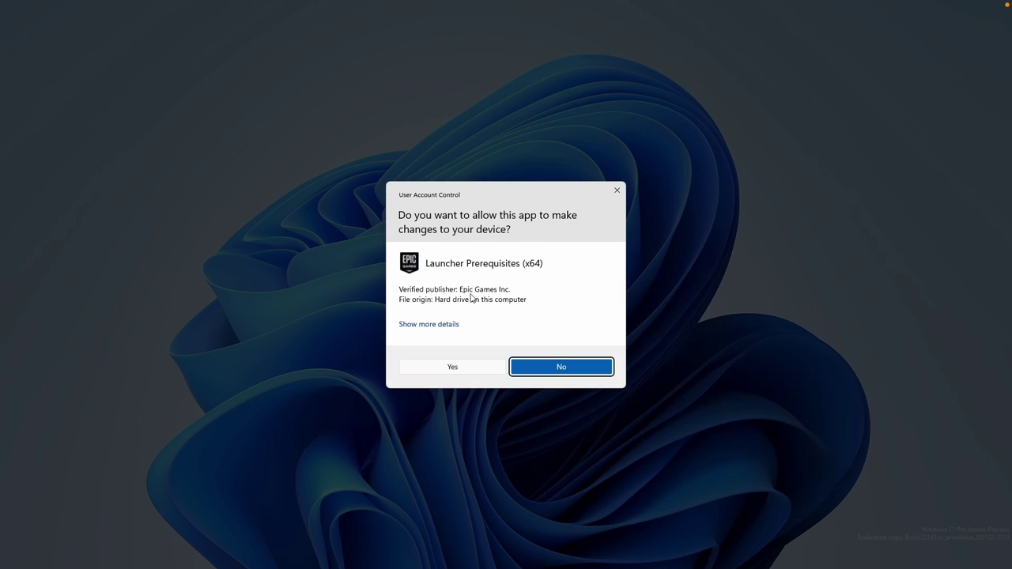
click(450, 369)
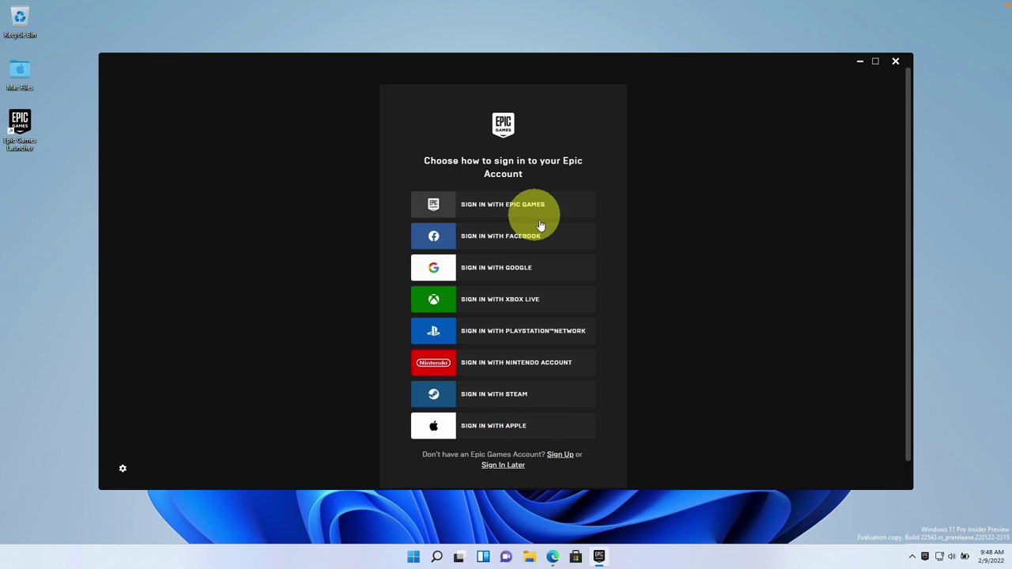
- Choose signing in with an Epic Games account and allow EpicWebHelper through the Windows Defender Firewall on public networks
click(502, 207)
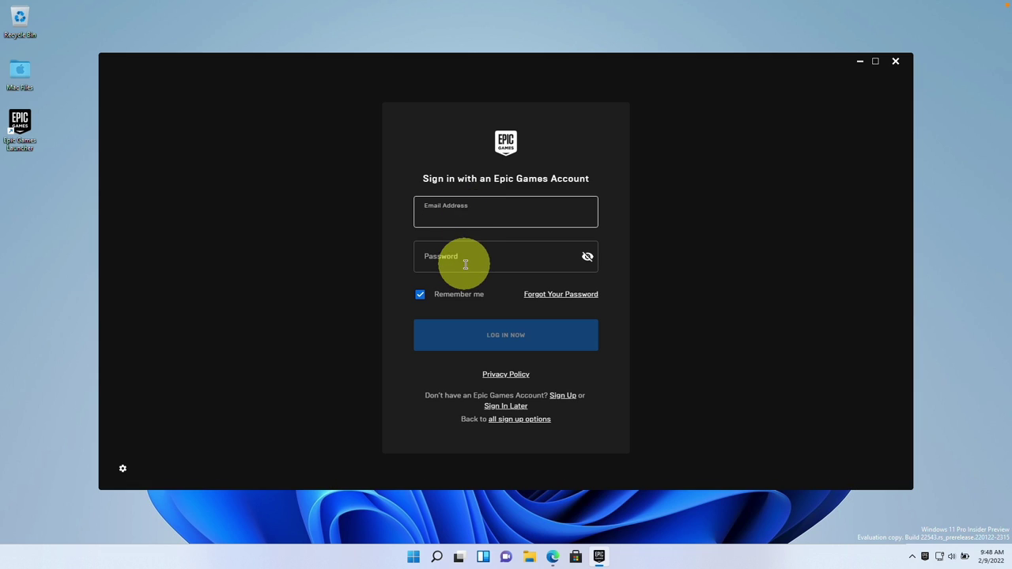
click(468, 260)
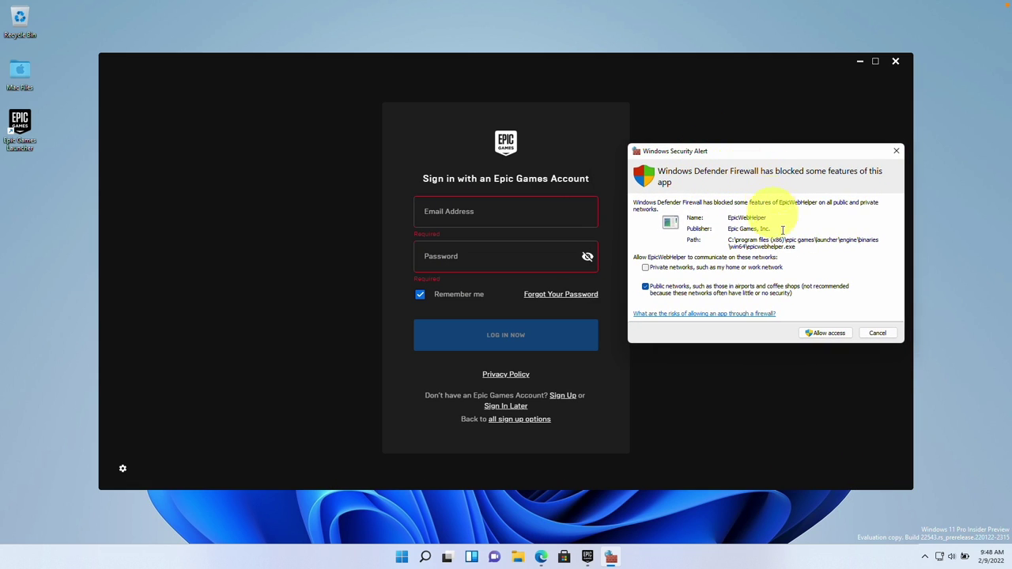
click(814, 335)
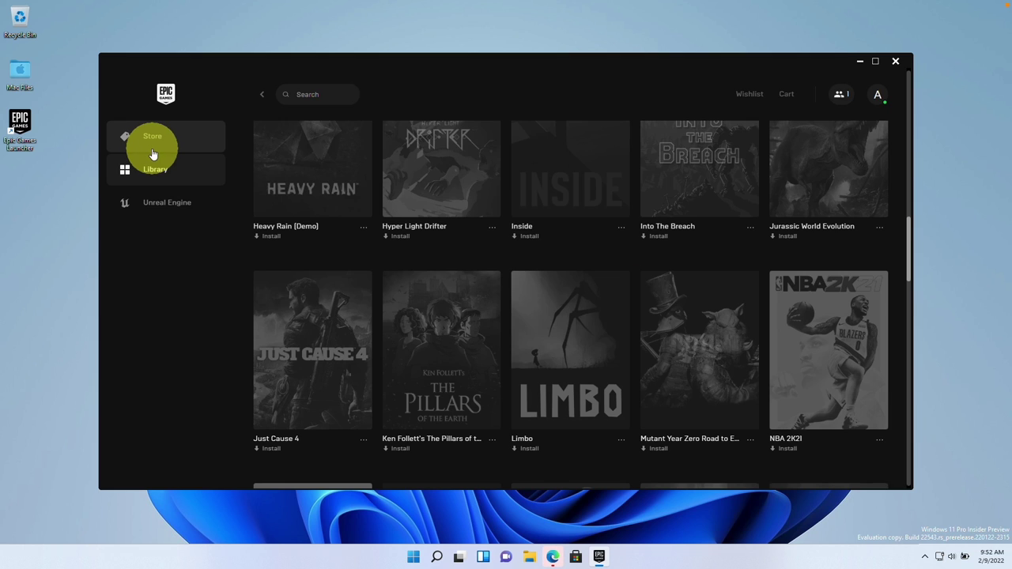
- Open the Sifu page in the Epic Games store, continue past the mature content notice and pause the trailer
click(155, 144)
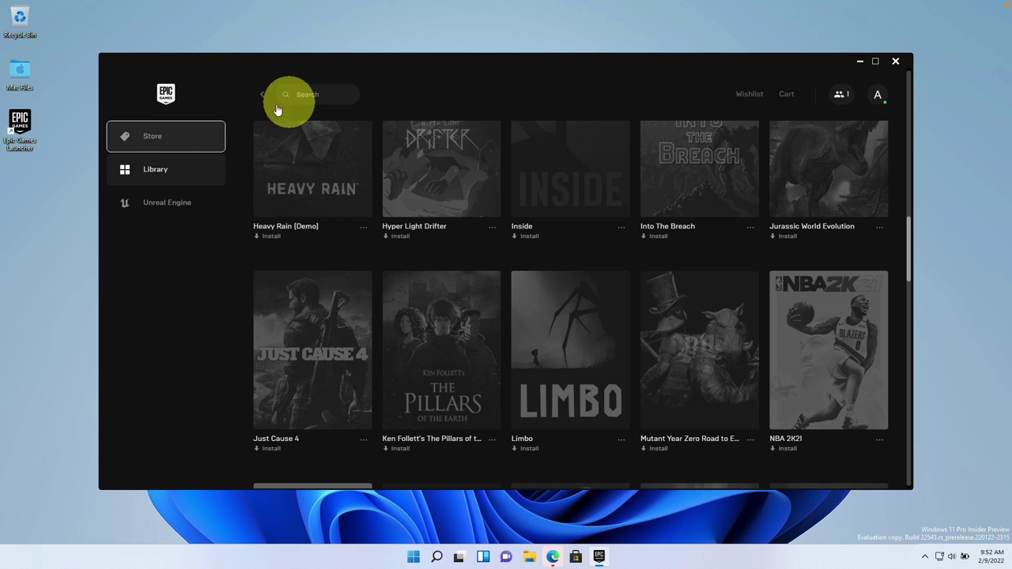
click(194, 136)
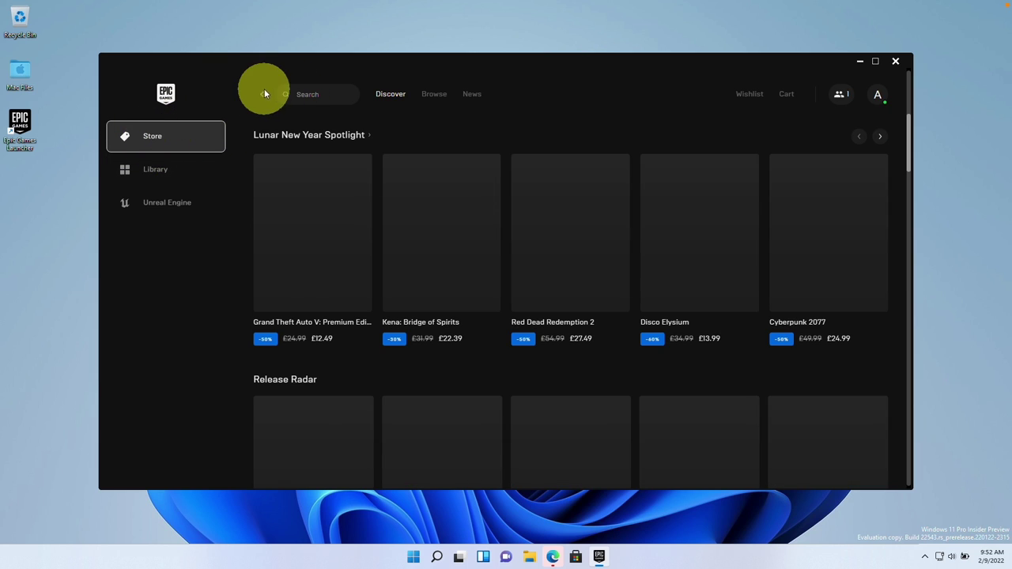
click(318, 95)
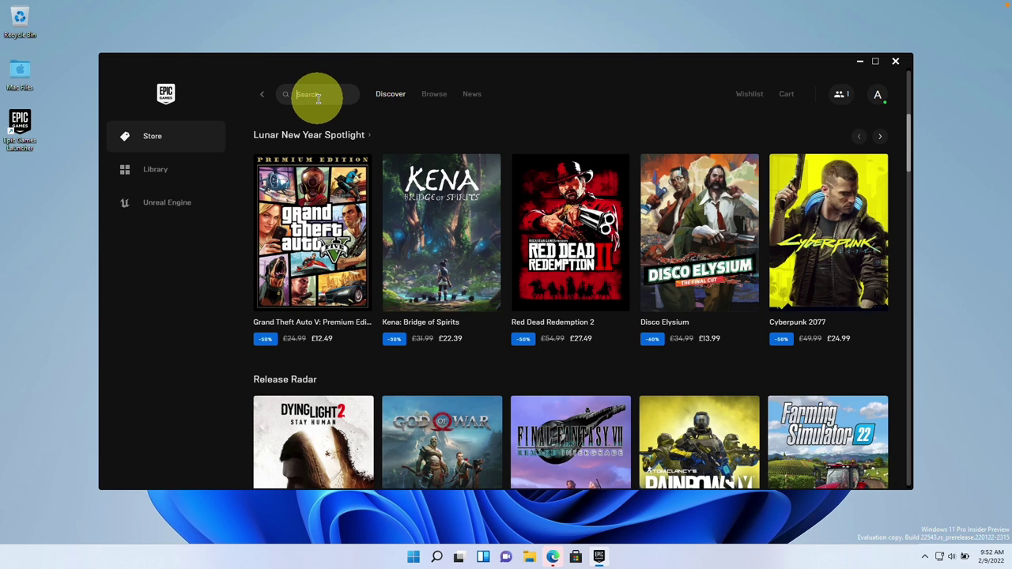
click(333, 125)
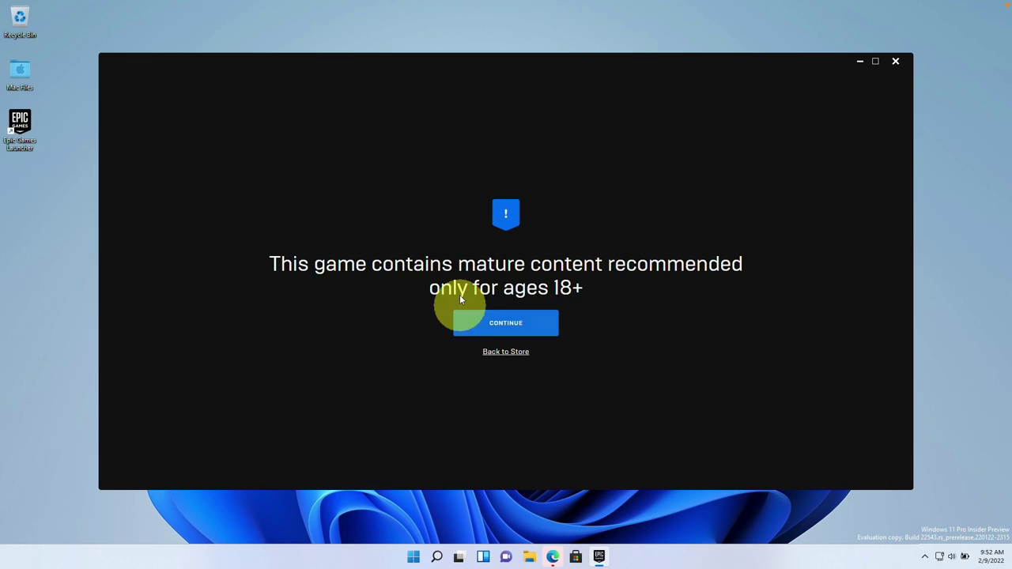
click(506, 325)
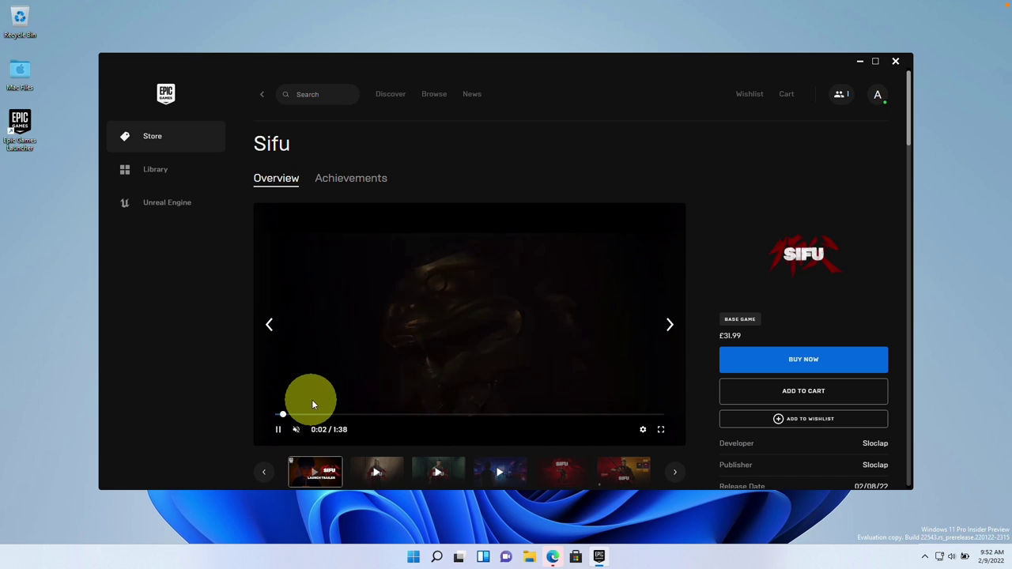
click(278, 429)
scroll(788, 383, down, 1)
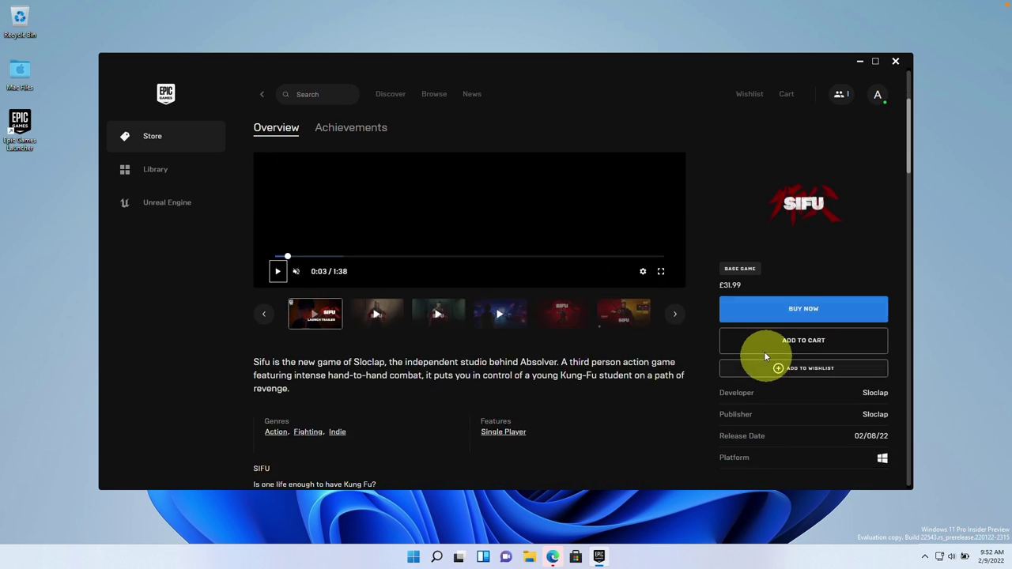
- Buy Sifu with the saved Visa card and agree to the refund and right of withdrawal terms
click(788, 311)
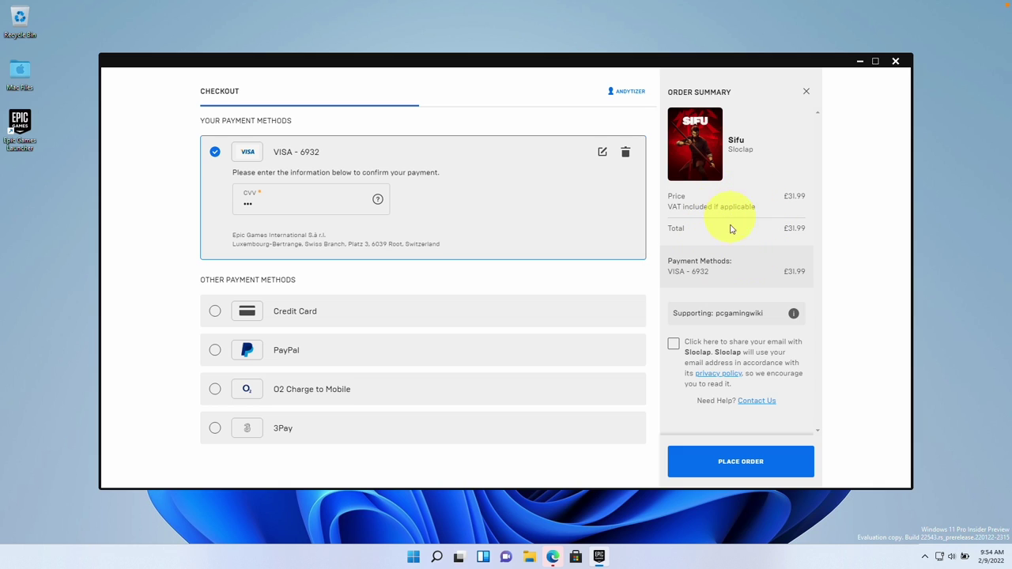
click(753, 465)
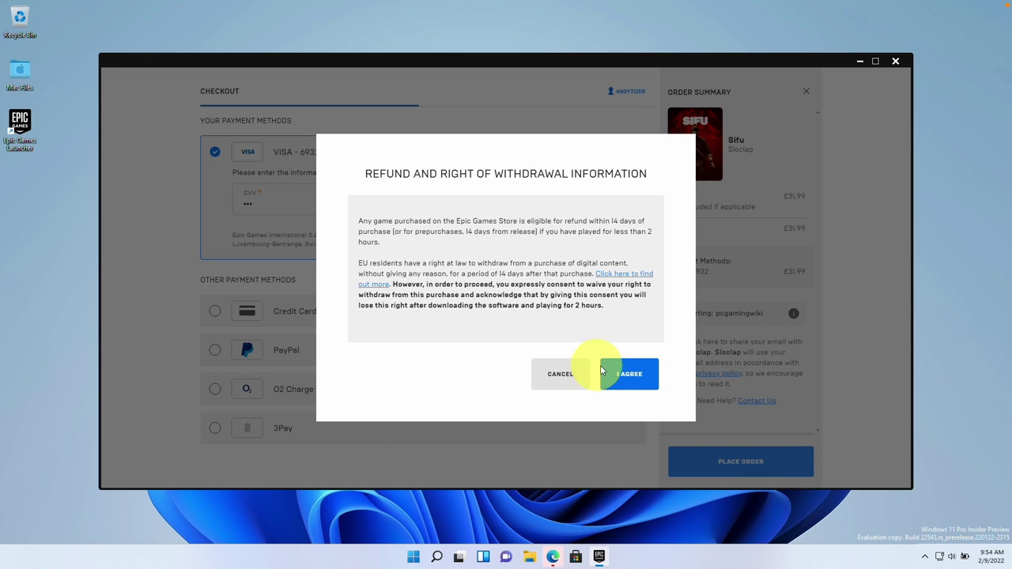
click(634, 384)
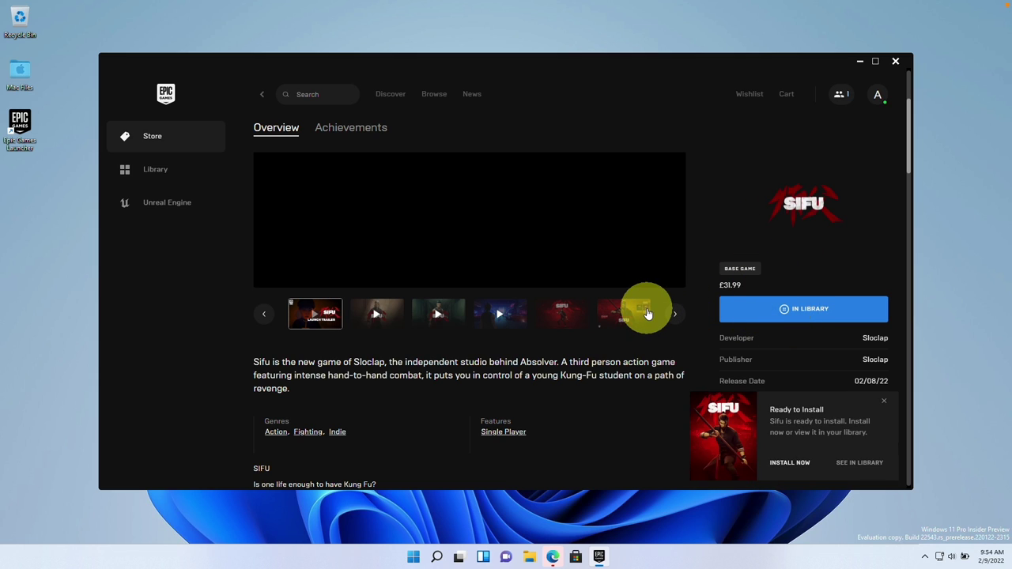
- Find Sifu in the Epic Games library and install it with Auto-Update and Create Shortcut enabled
scroll(727, 339, down, 3)
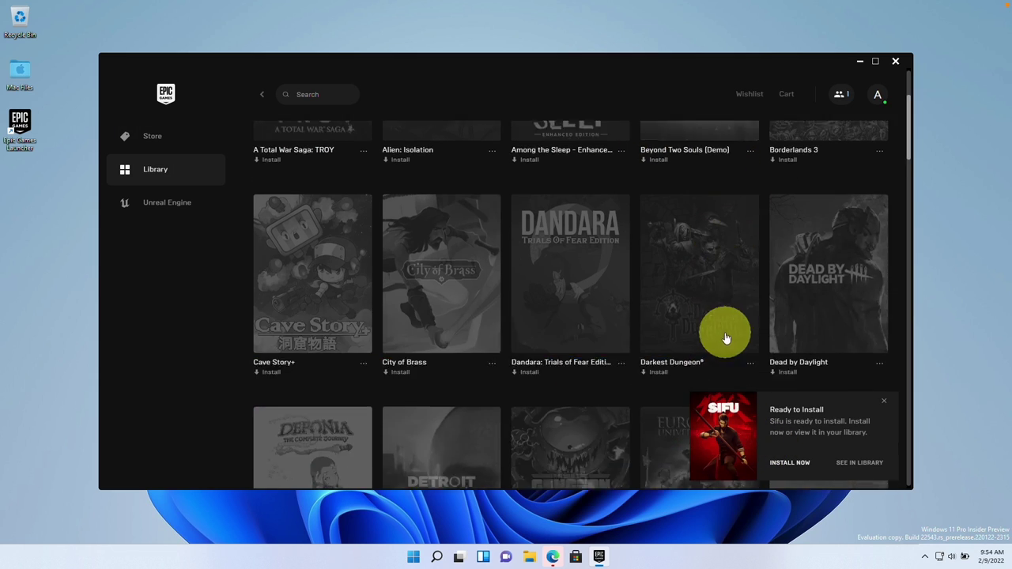
scroll(726, 338, down, 8)
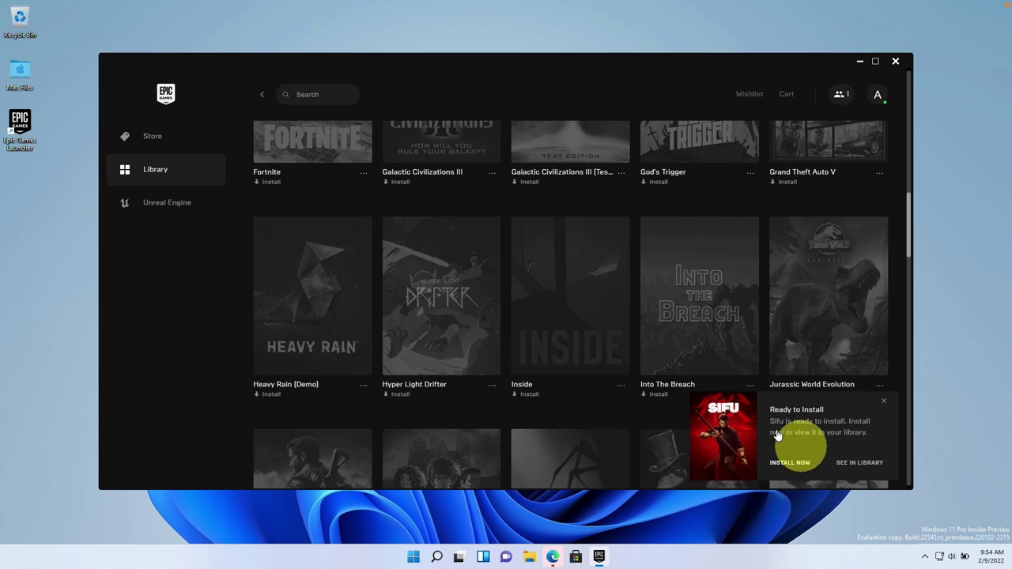
scroll(617, 333, down, 10)
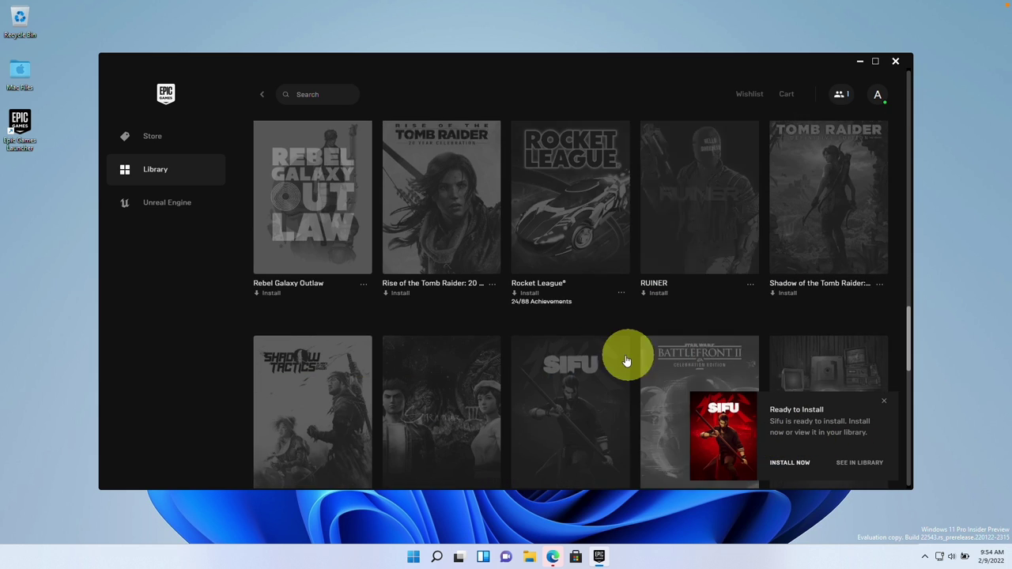
scroll(626, 360, down, 2)
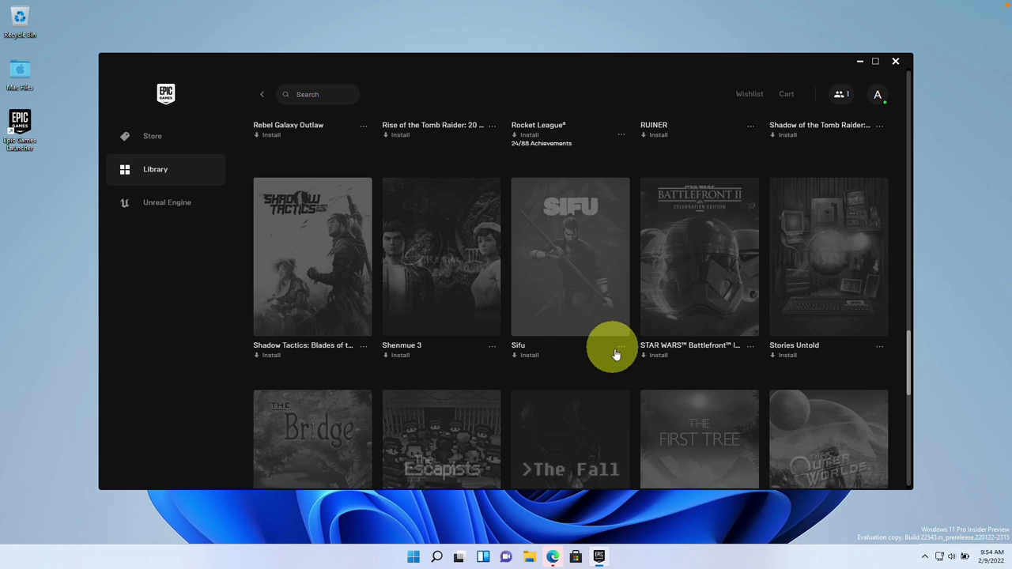
click(527, 354)
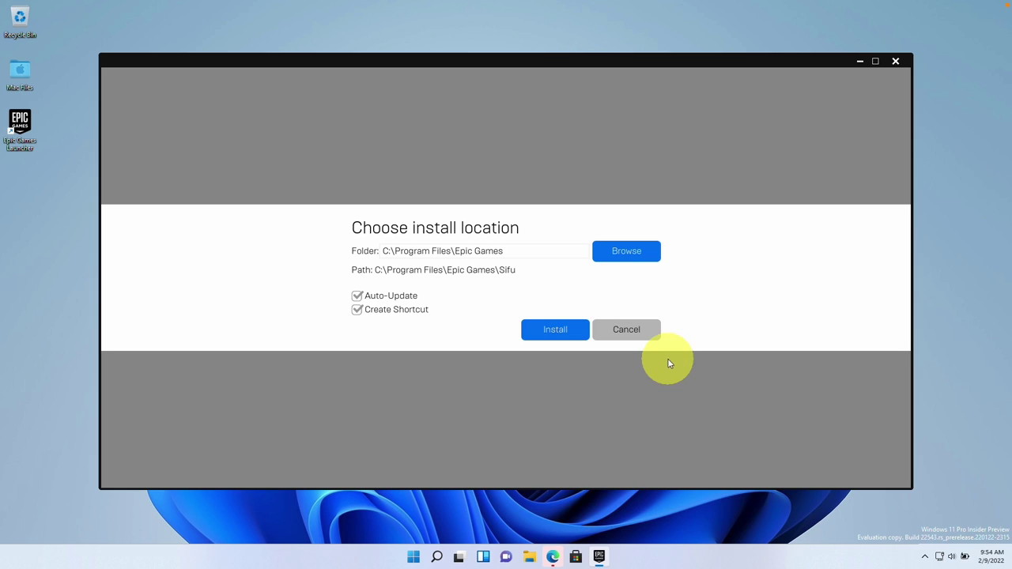
click(545, 331)
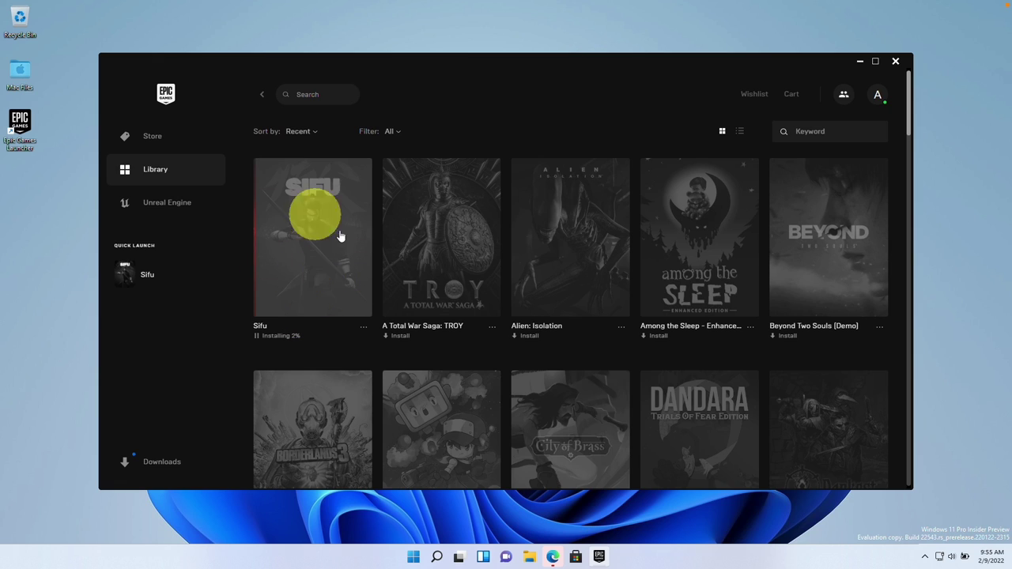
click(363, 329)
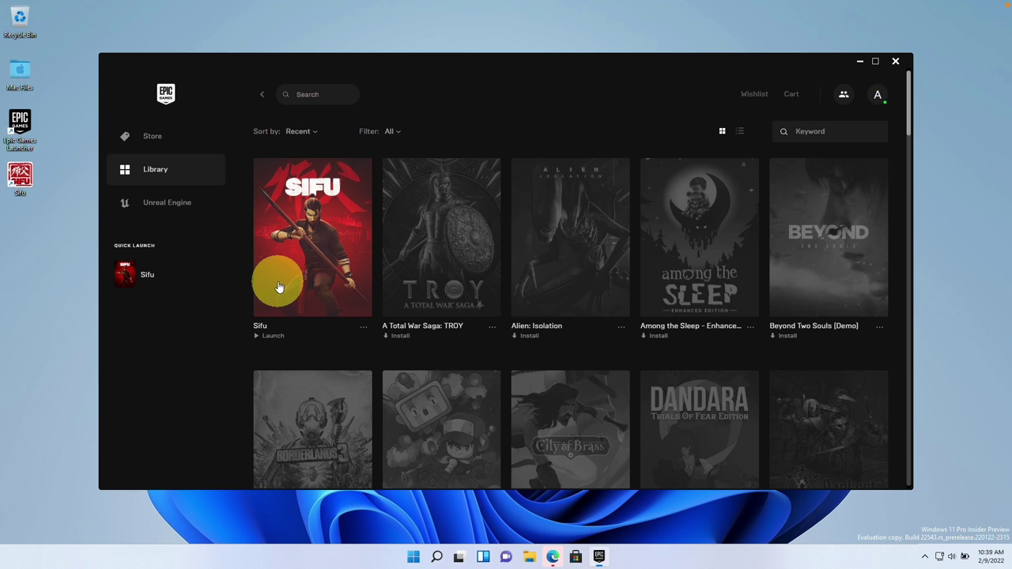
- Launch Sifu and start installing the required UE4 Prerequisites (x64), accepting the license terms and allowing it to make changes
click(278, 287)
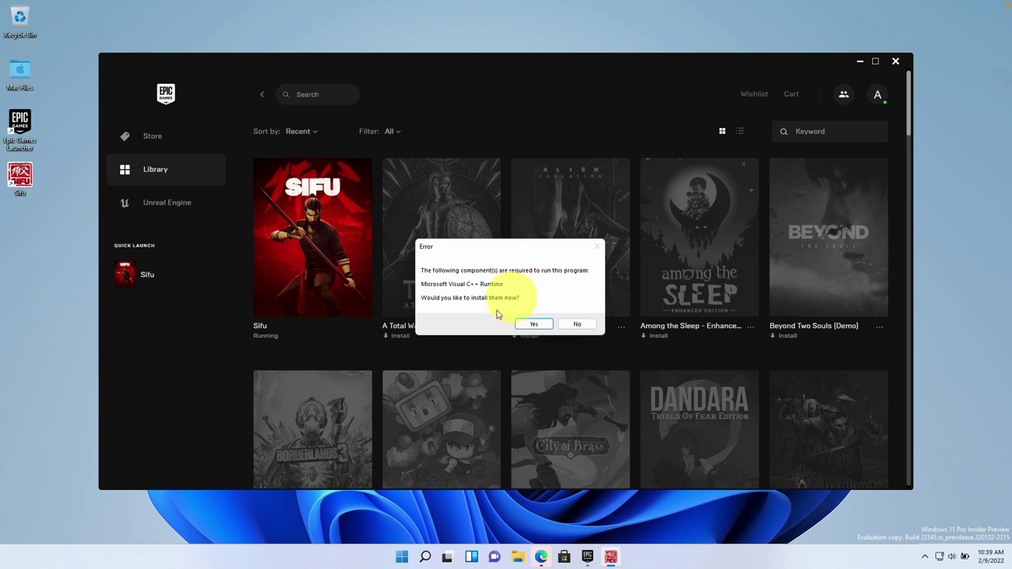
click(536, 327)
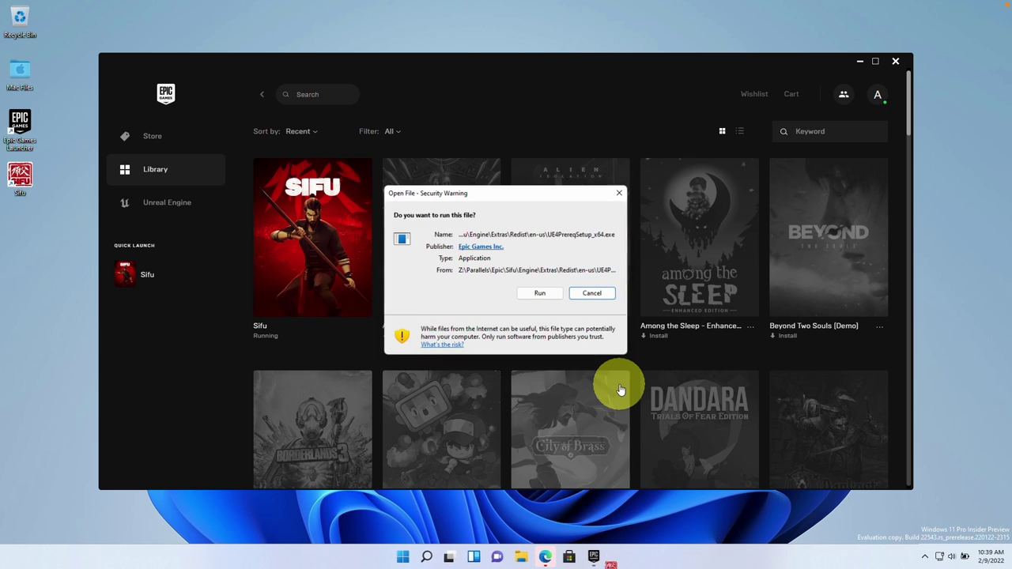
click(545, 294)
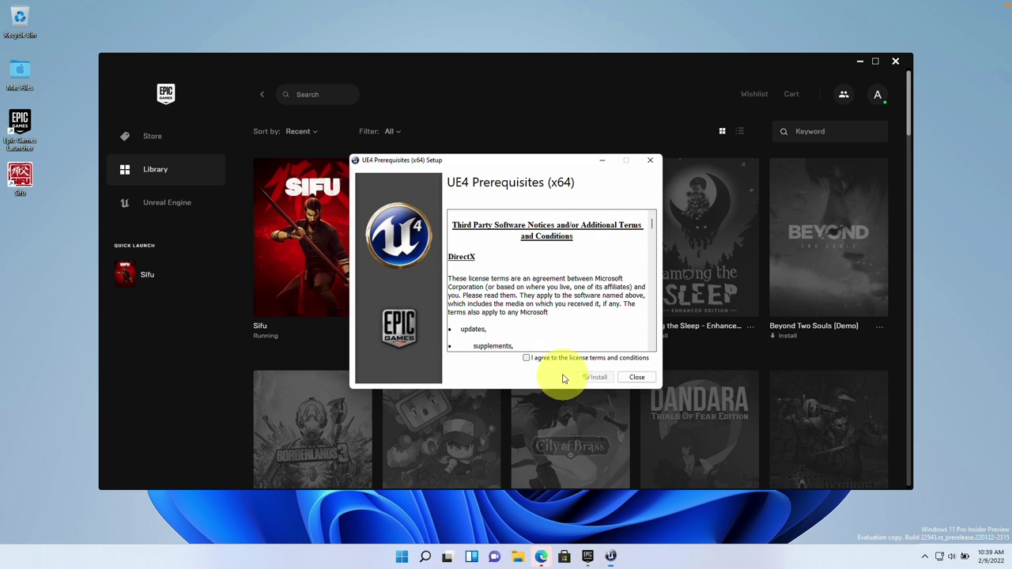
click(525, 358)
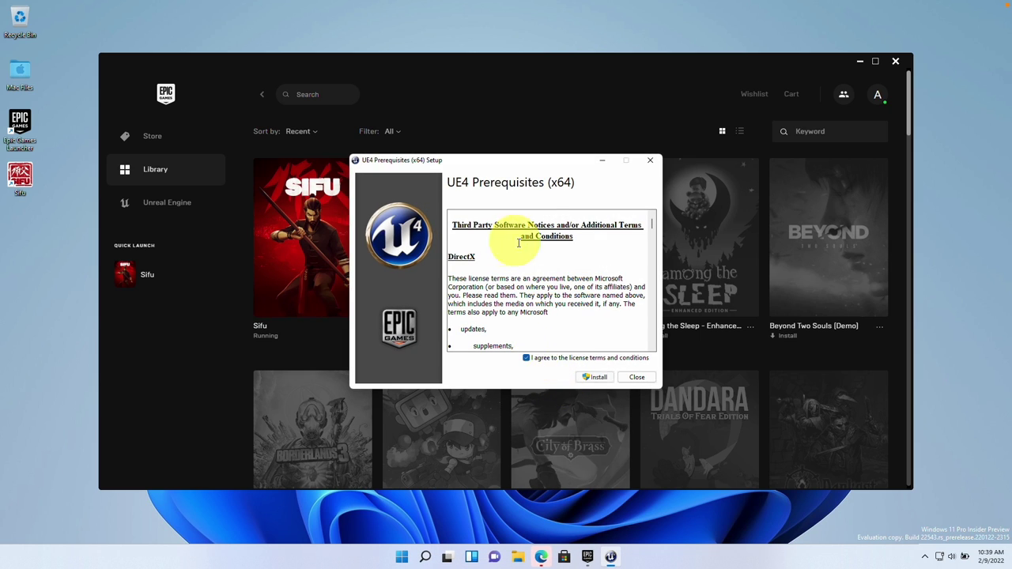
click(594, 377)
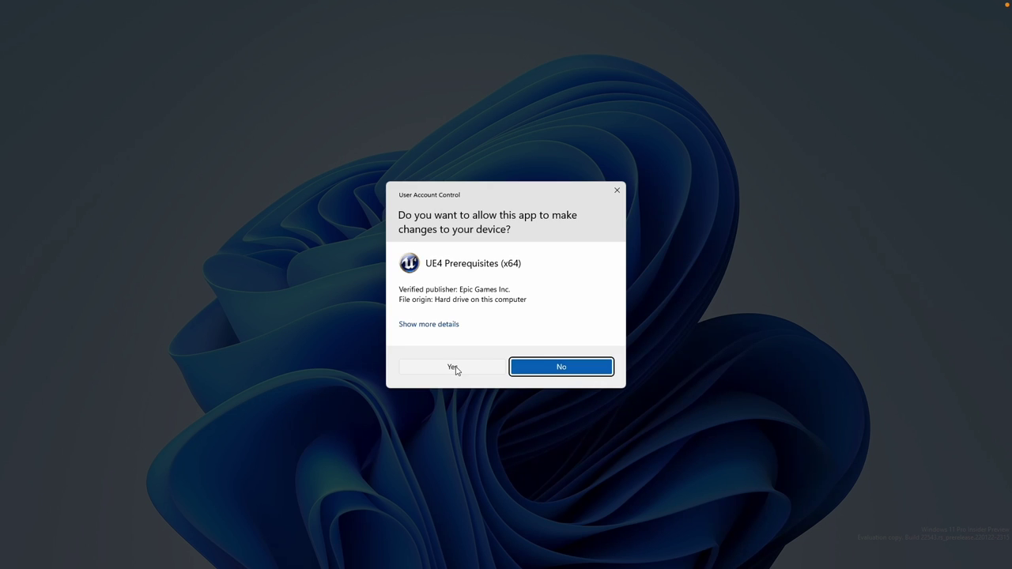
click(454, 367)
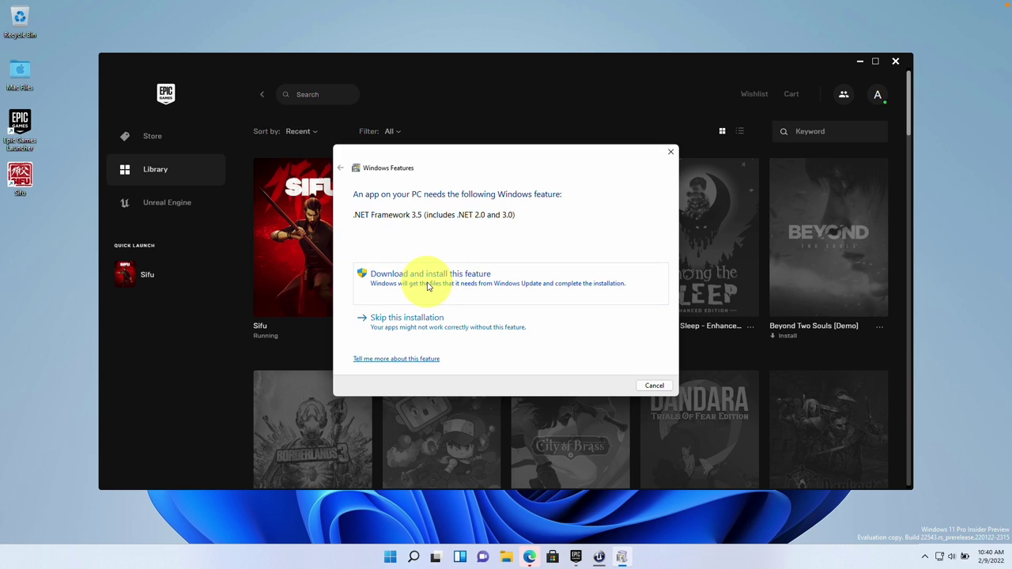
- Download and install the .NET Framework 3.5 feature, and close the finished UE4 Prerequisites (x64) setup and Windows Features dialogs
click(431, 285)
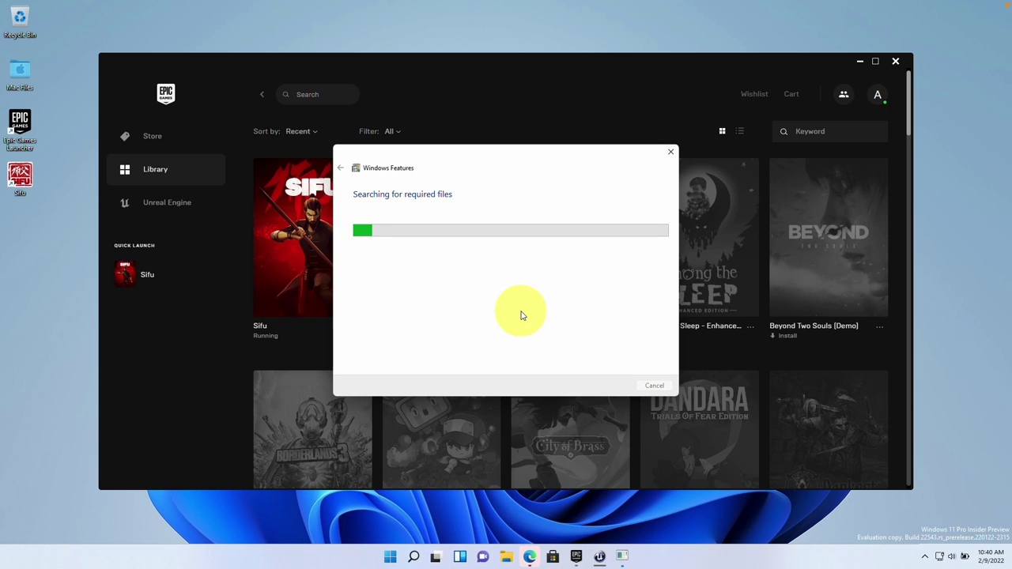
mouse_move(622, 560)
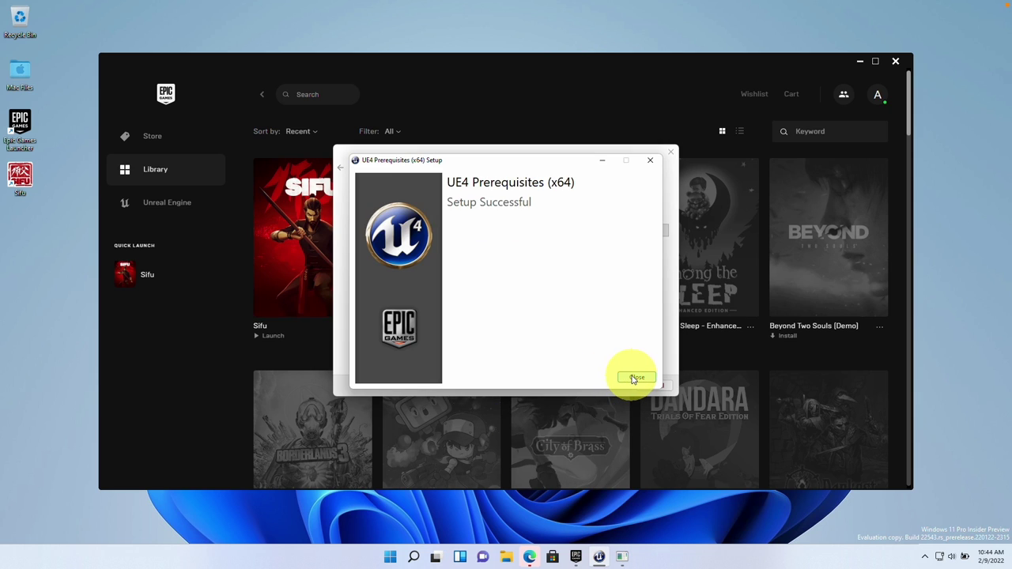
click(637, 378)
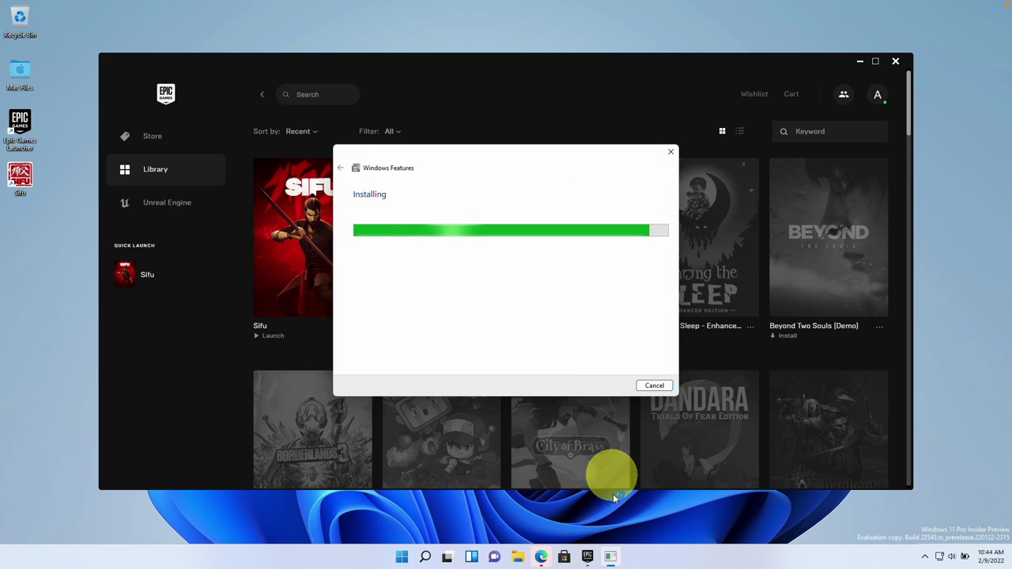
mouse_move(609, 560)
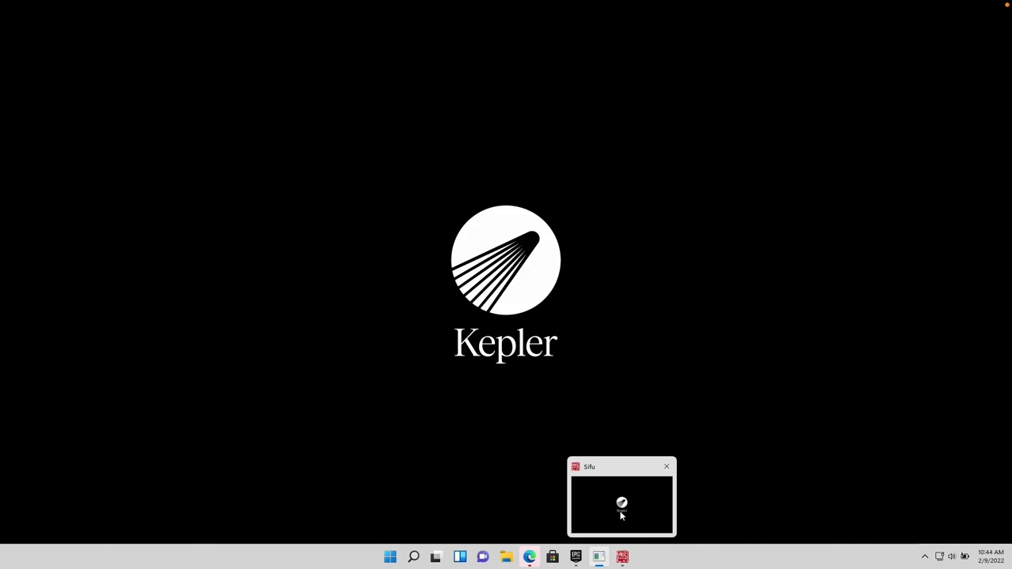
click(620, 558)
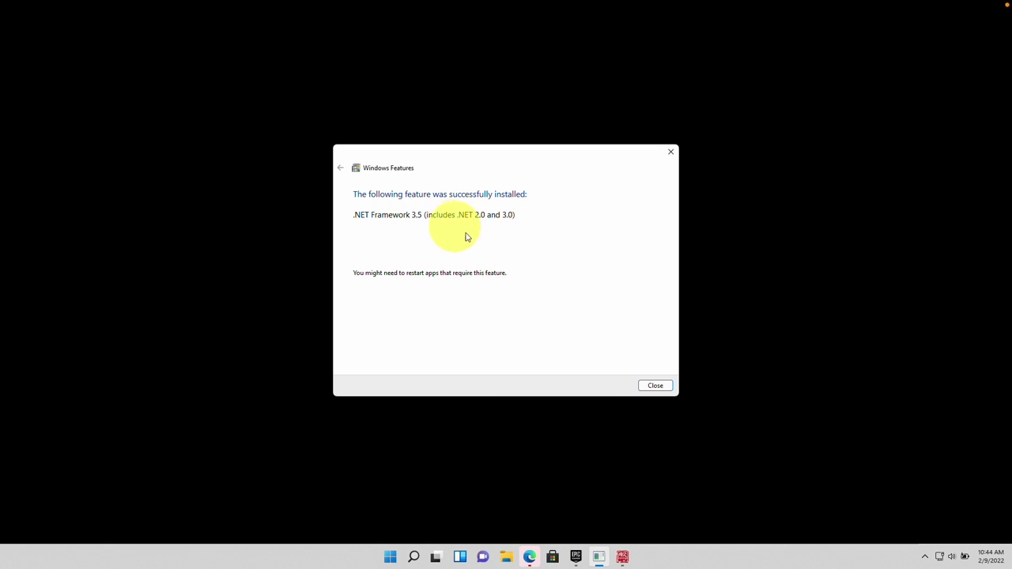
click(668, 390)
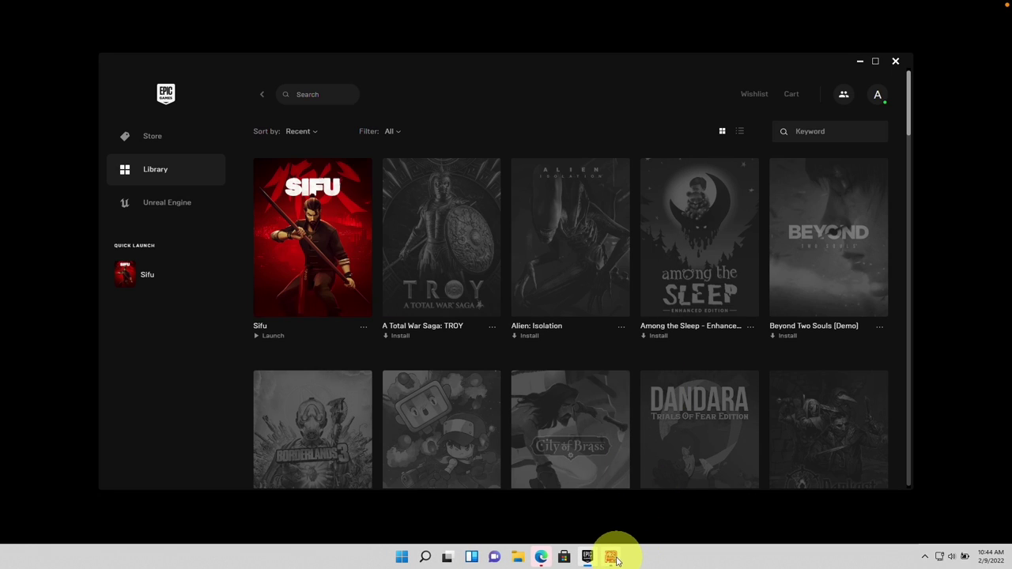
- Minimize the Epic Games Launcher window and close all open windows of Sifu
click(860, 61)
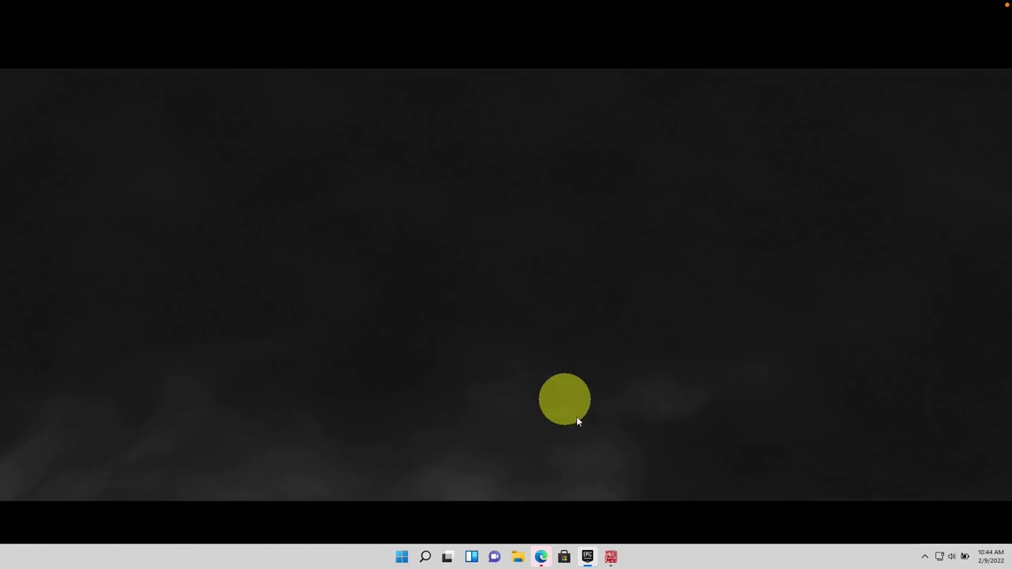
right_click(610, 556)
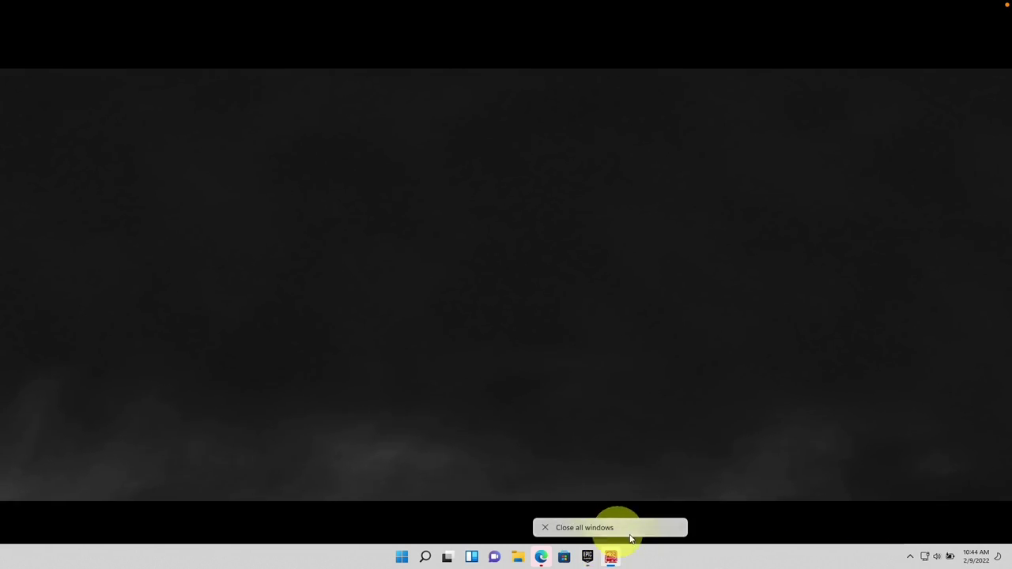
click(600, 533)
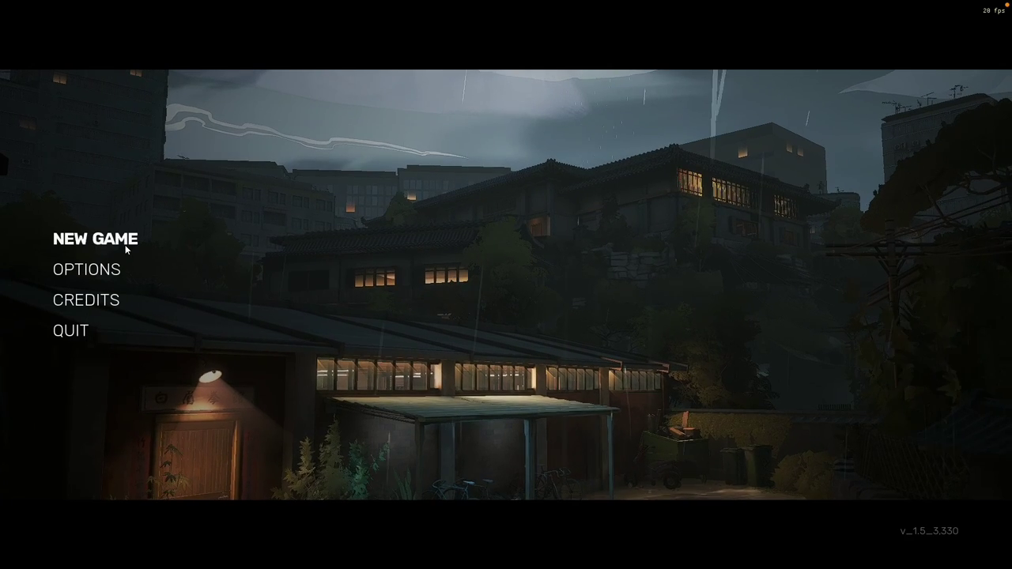
- Review Sifu's video options, return to the main menu and start a new game
click(87, 269)
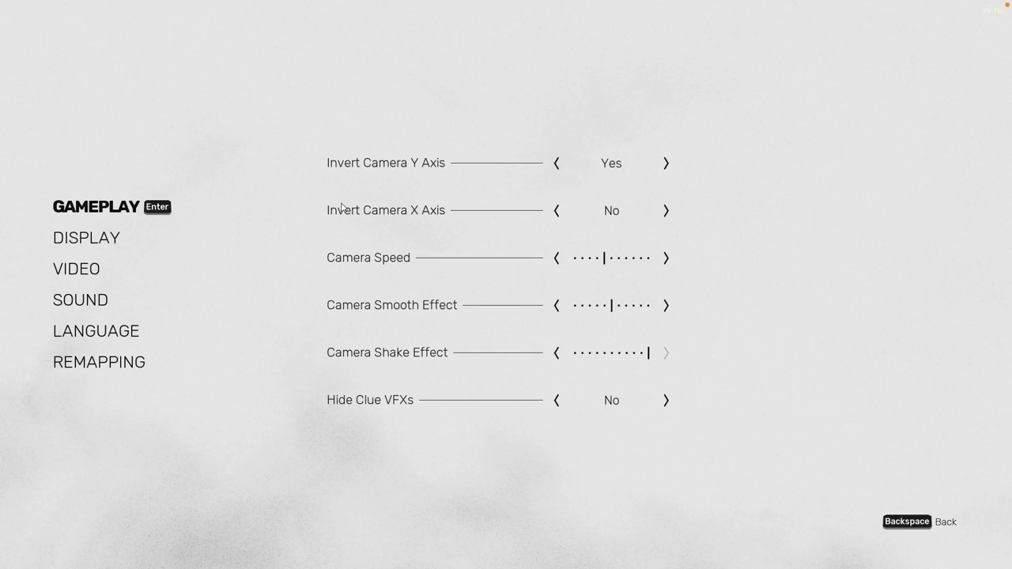
click(81, 271)
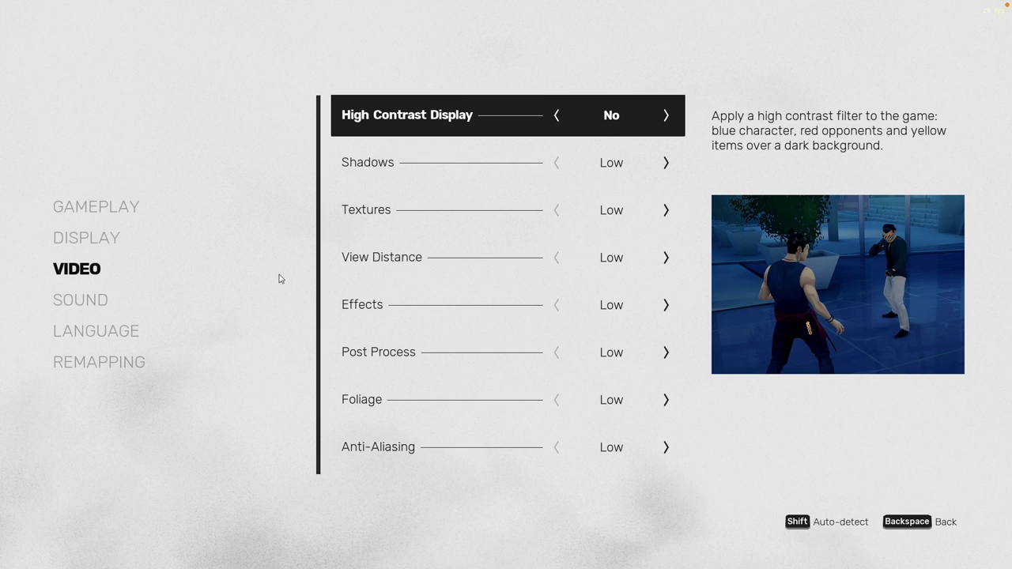
key(BackSpace)
key(BackSpace)
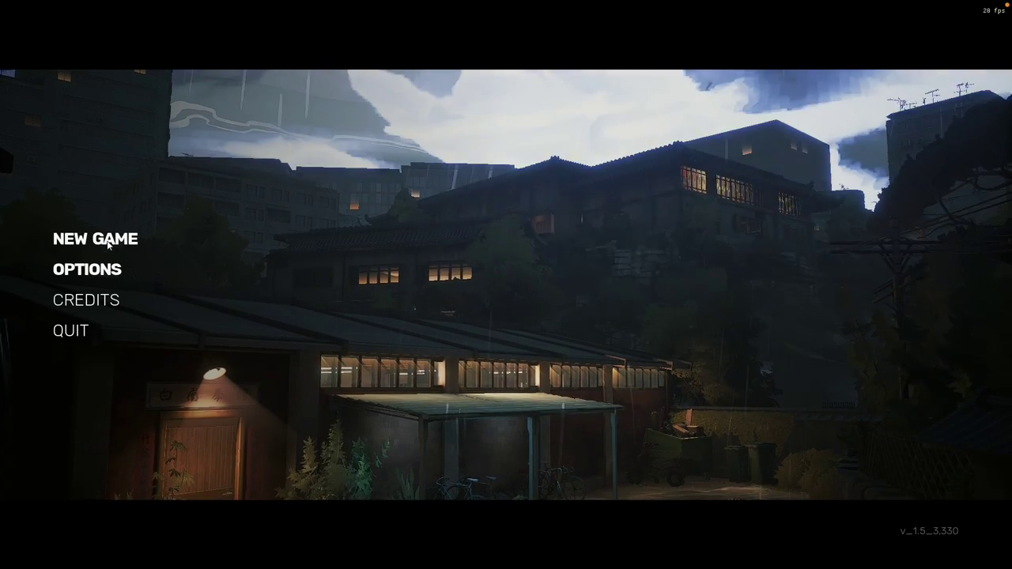
key(Return)
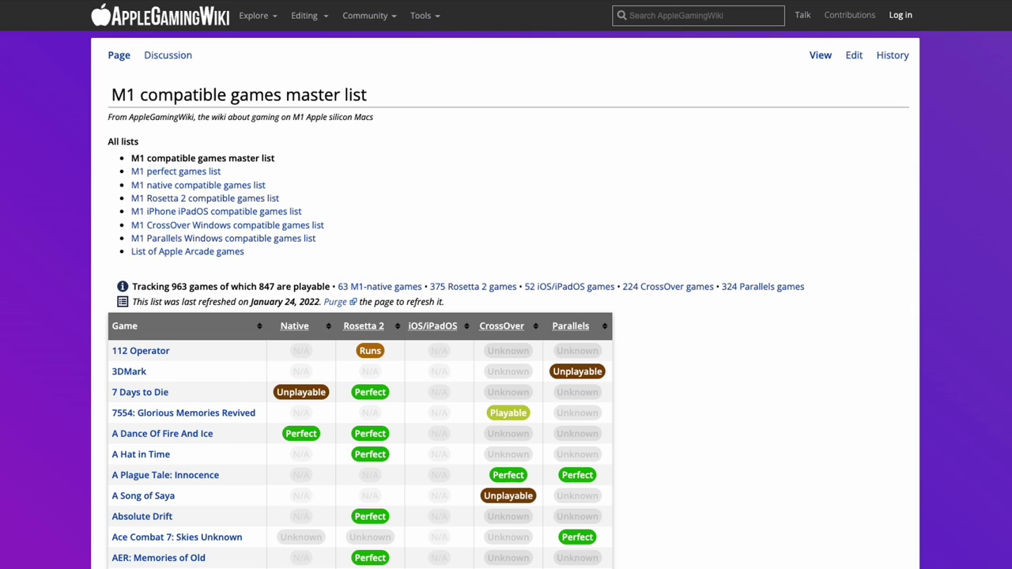
- Switch to AppleGamingWiki and examine the Parallels ratings in the M1 compatible games master list
scroll(506, 301, down, 7)
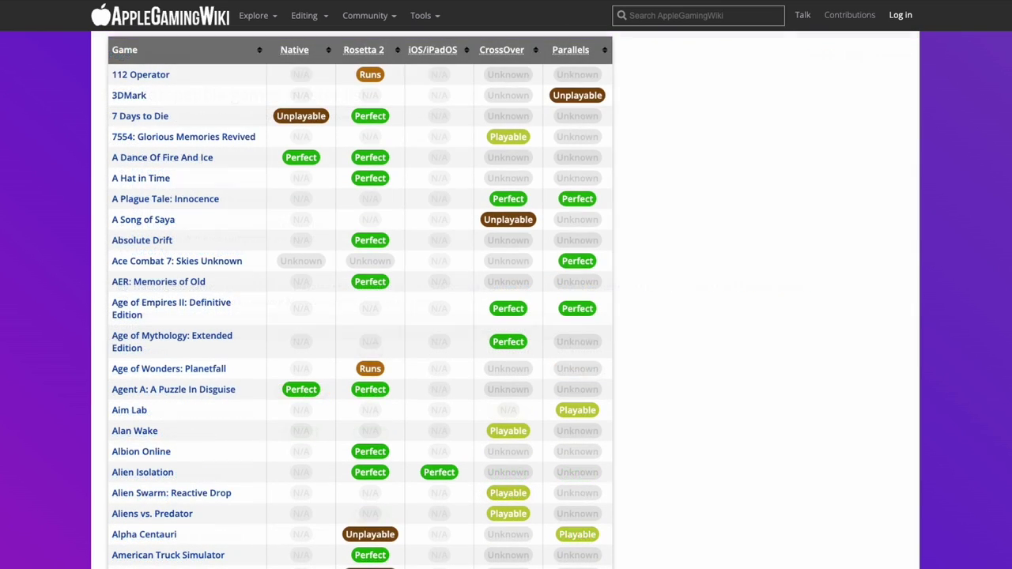
scroll(361, 301, down, 8)
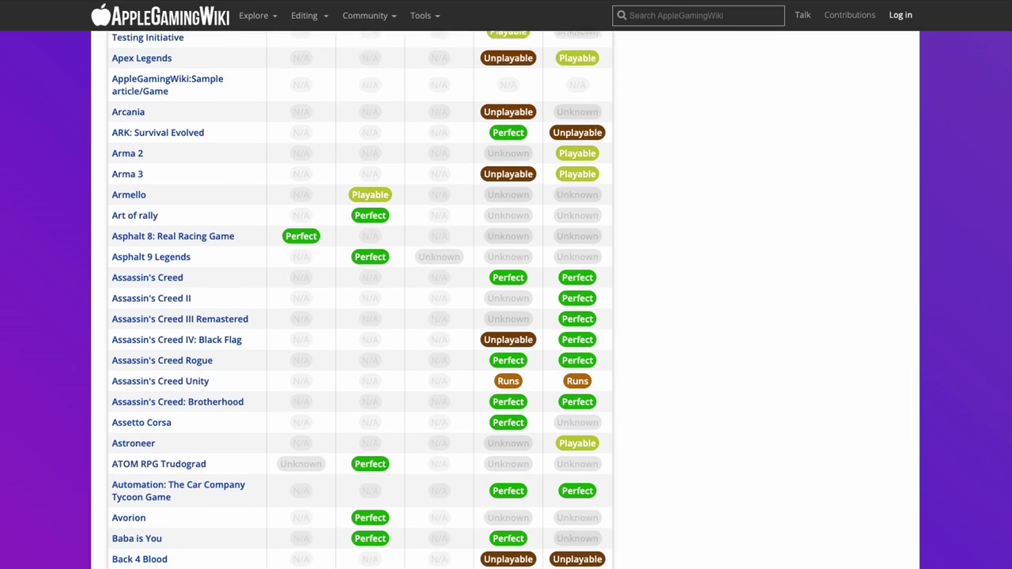
scroll(361, 301, down, 8)
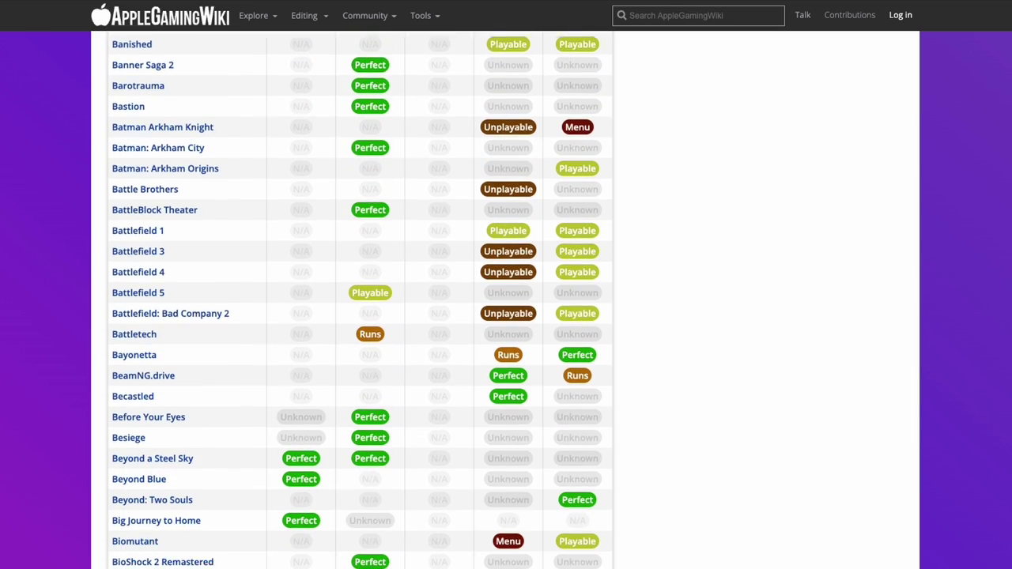